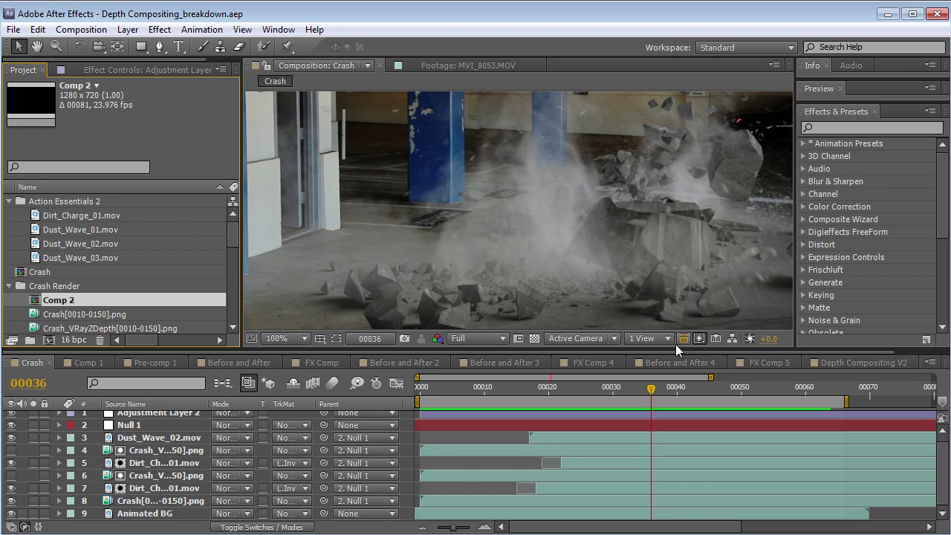
Switch to the Depth_Compositing HD_1 movie, scrub through its compositing breakdown, and return to After Effects.
key("alt+Tab")
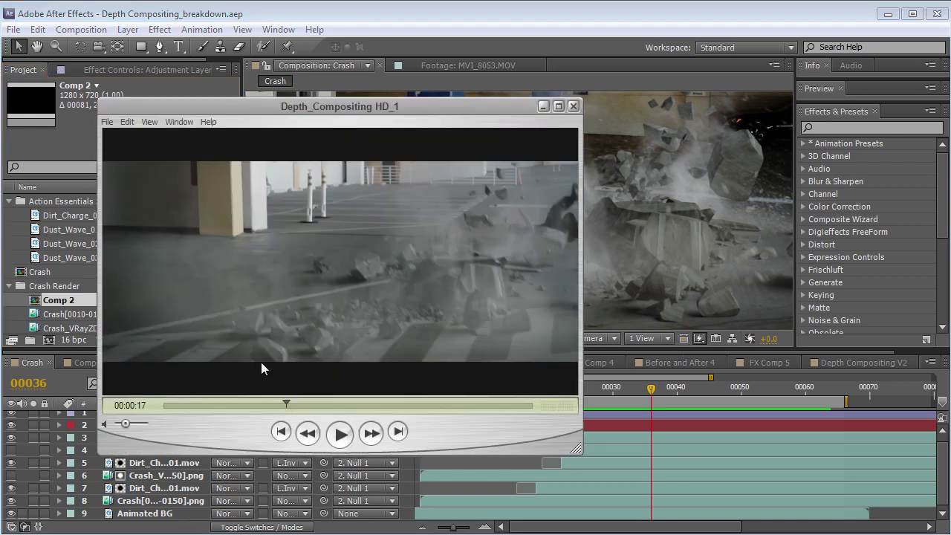
left_click_drag(286, 405, 146, 413)
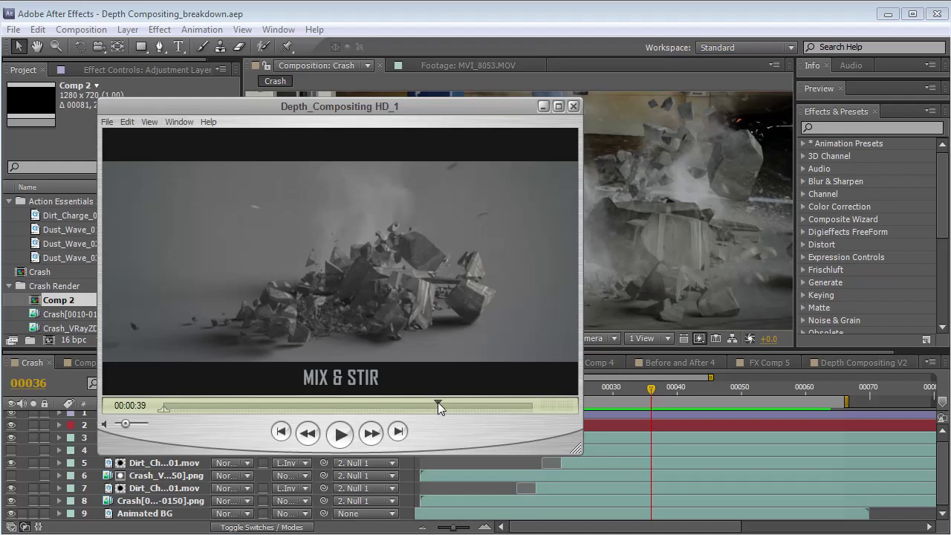
left_click_drag(436, 403, 441, 403)
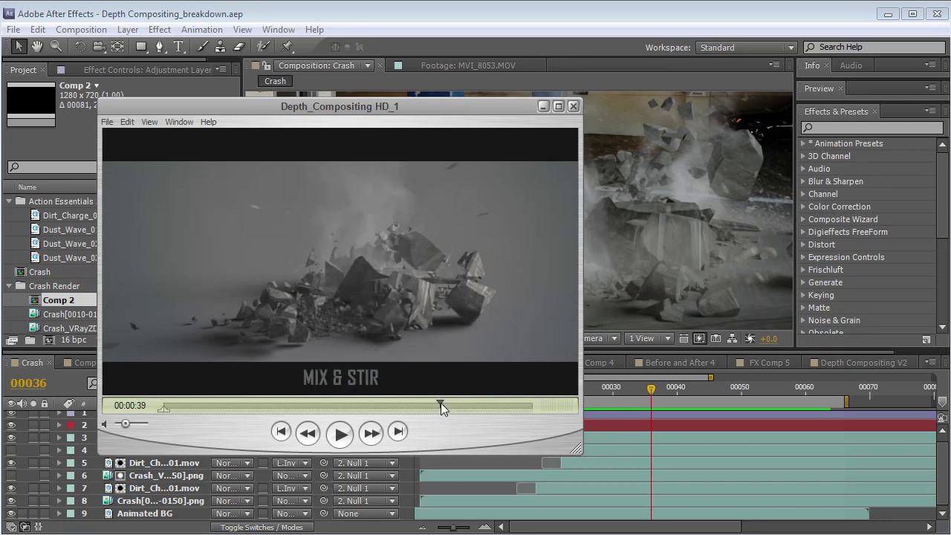
left_click(466, 187)
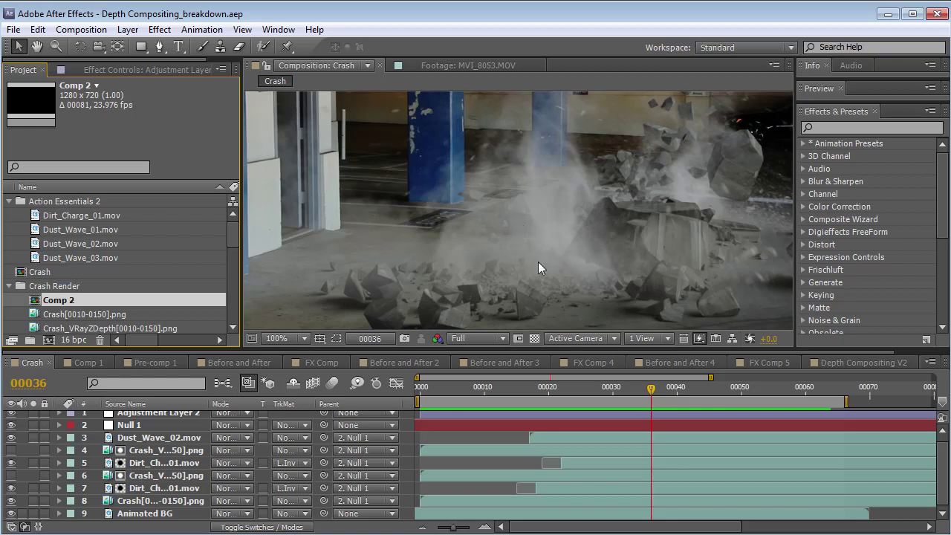
Solo the Crash render, Animated BG and Adjustment Layer 2 layers in the Crash composition.
scroll(557, 234, "down", 2)
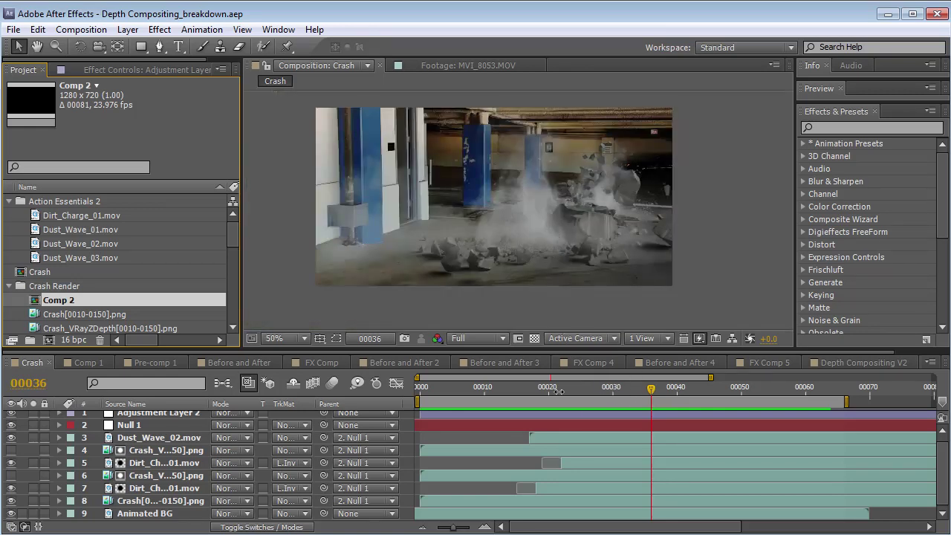
left_click(33, 501)
left_click(32, 514)
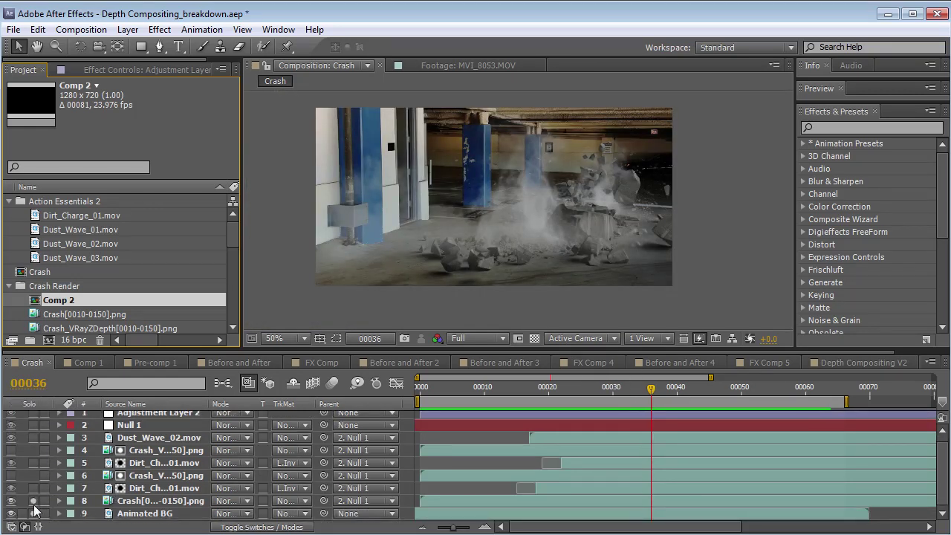
scroll(71, 465, "up", 1)
left_click(33, 417)
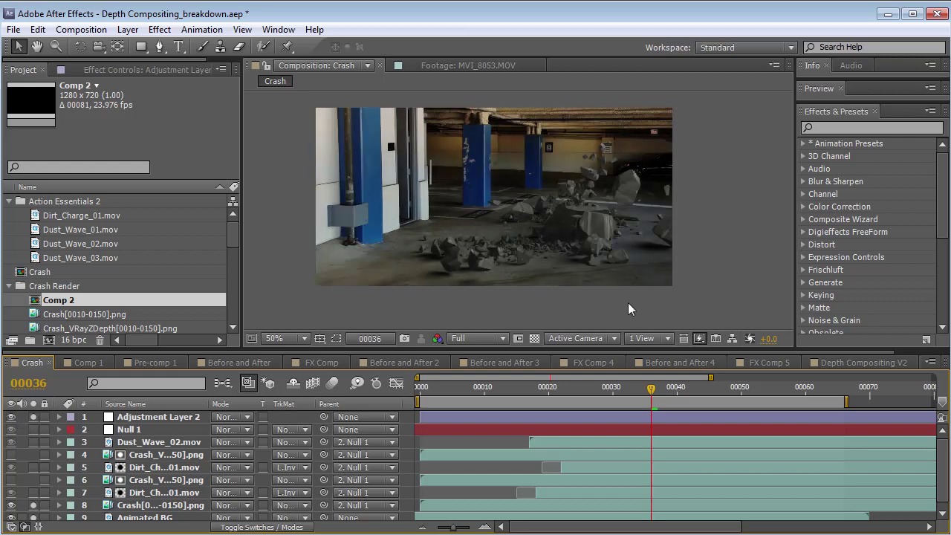
Preview the soloed crash layers and scrub the timeline to frame 54 to examine the debris over the background.
key("space")
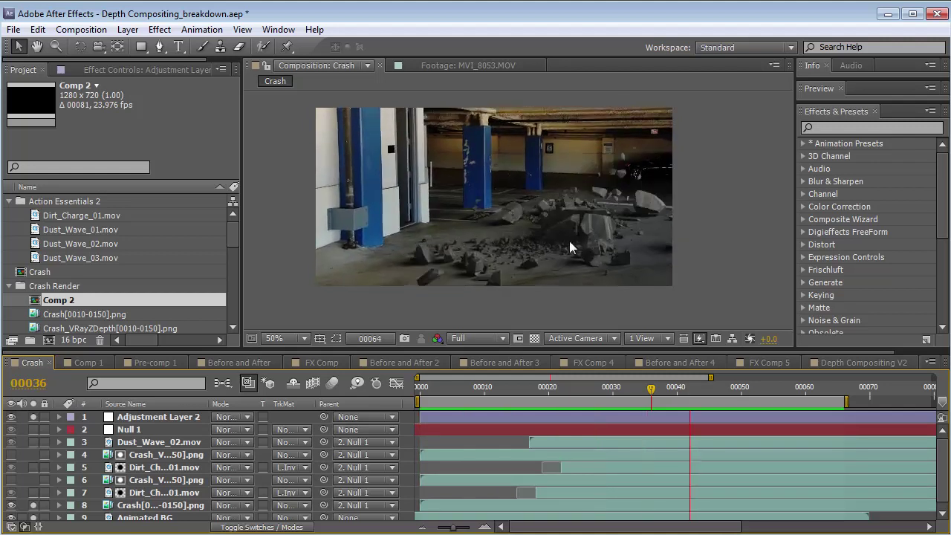
key("space")
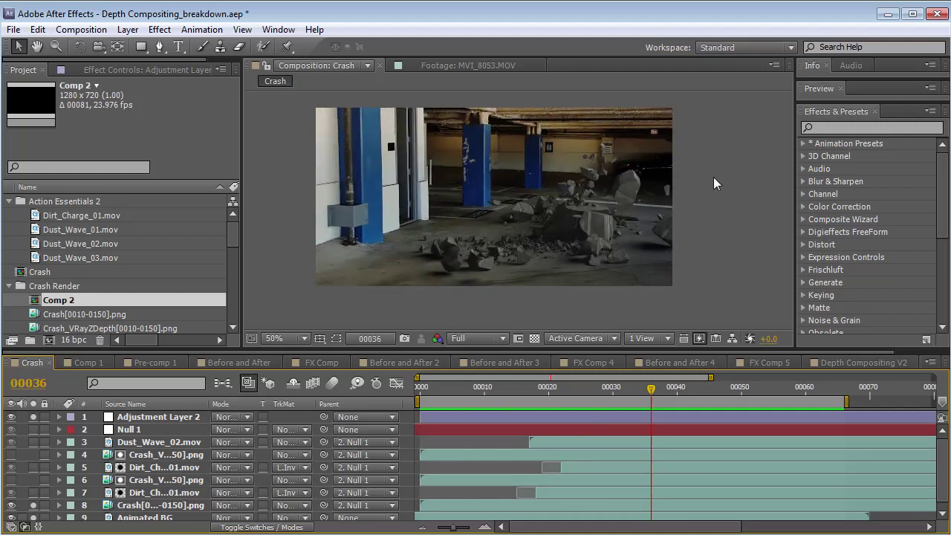
left_click_drag(627, 386, 664, 398)
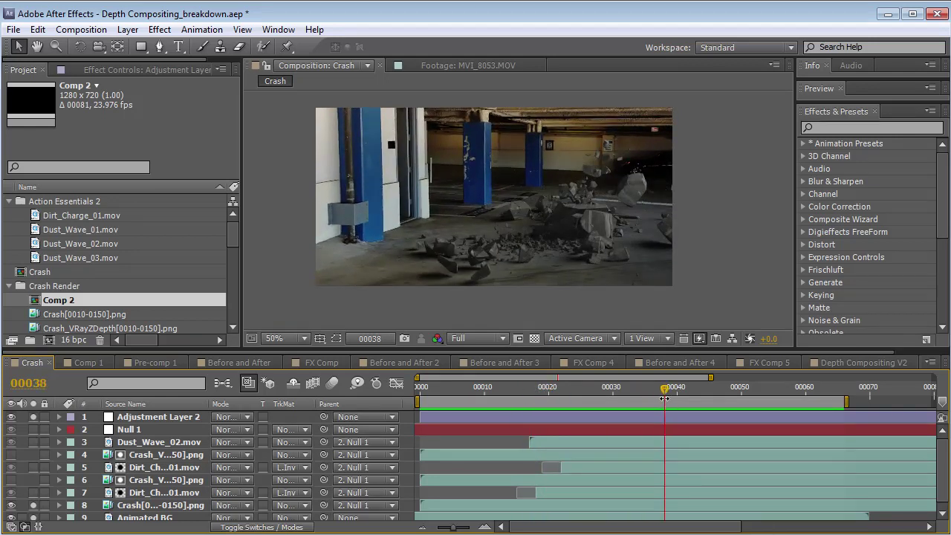
key("KP_0")
left_click_drag(566, 390, 766, 401)
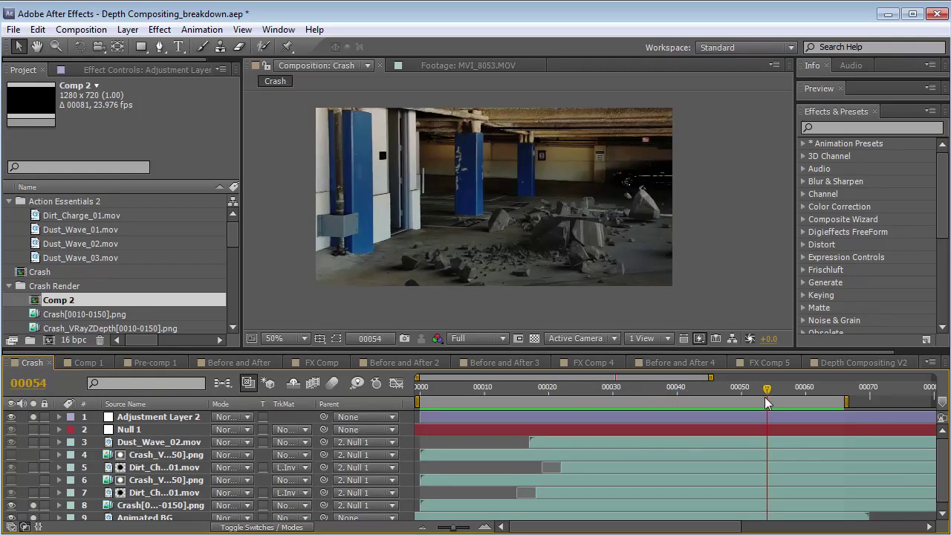
Solo the Dirt_Charge_01.mov layer directly above the Crash render and scrub to frame 38.
left_click(141, 494)
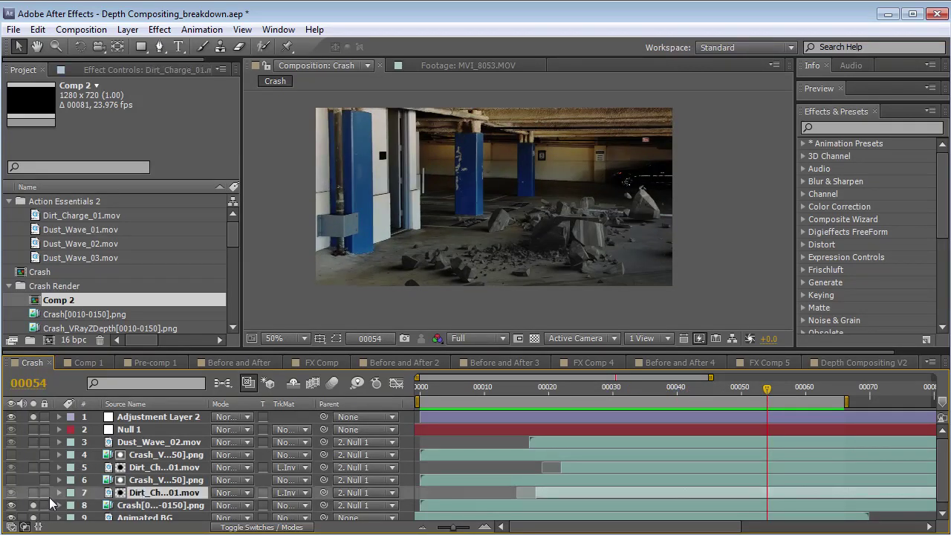
left_click(34, 494)
left_click_drag(503, 389, 665, 401)
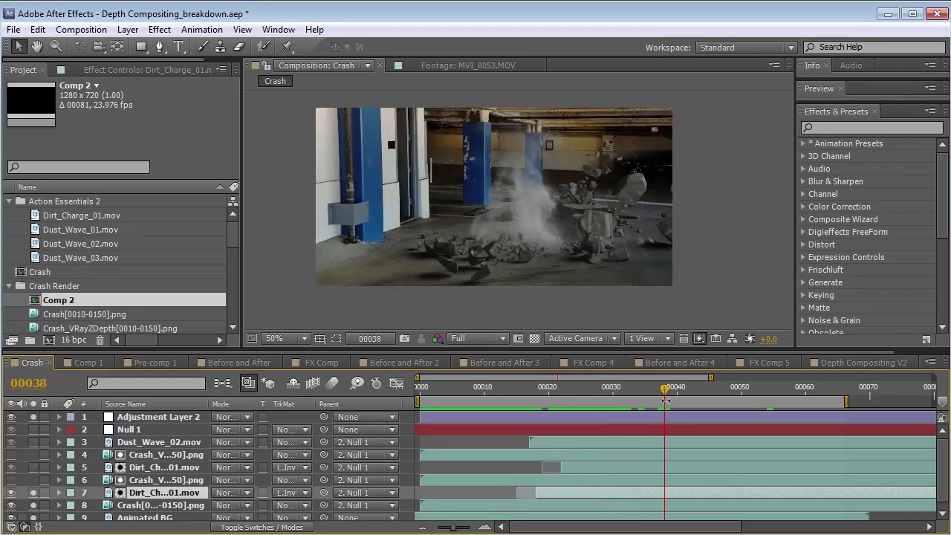
Try the lower Dirt_Charge_01.mov layer without its track matte and scrub back to frame 38.
left_click(290, 492)
left_click(300, 505)
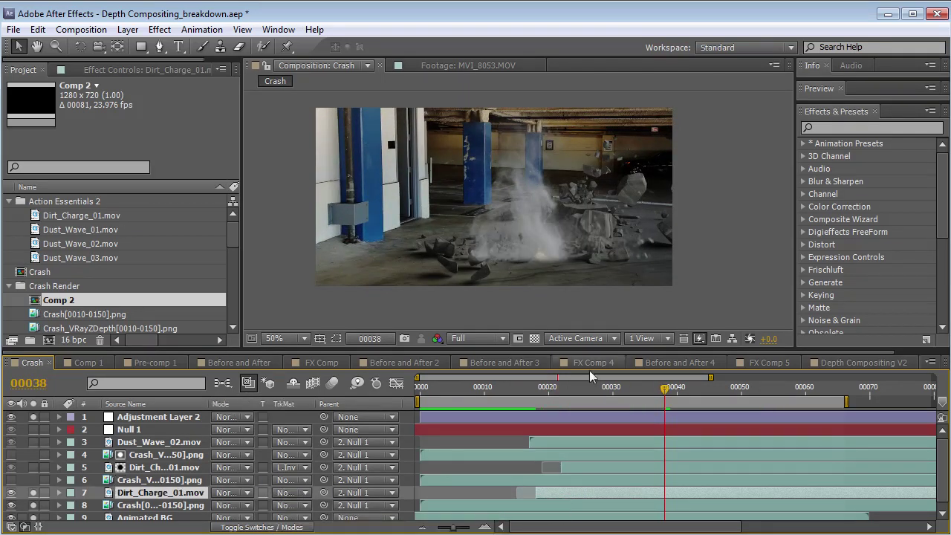
left_click_drag(535, 393, 712, 399)
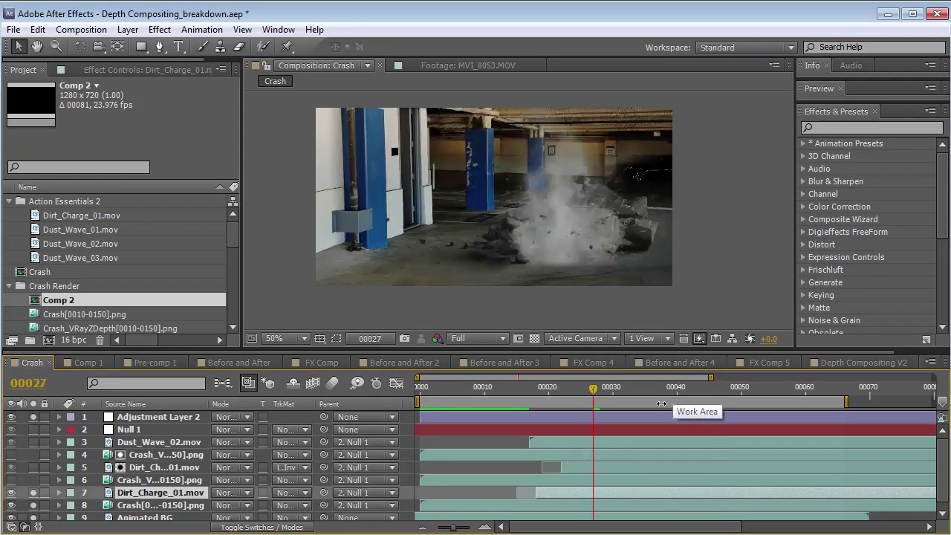
left_click(665, 395)
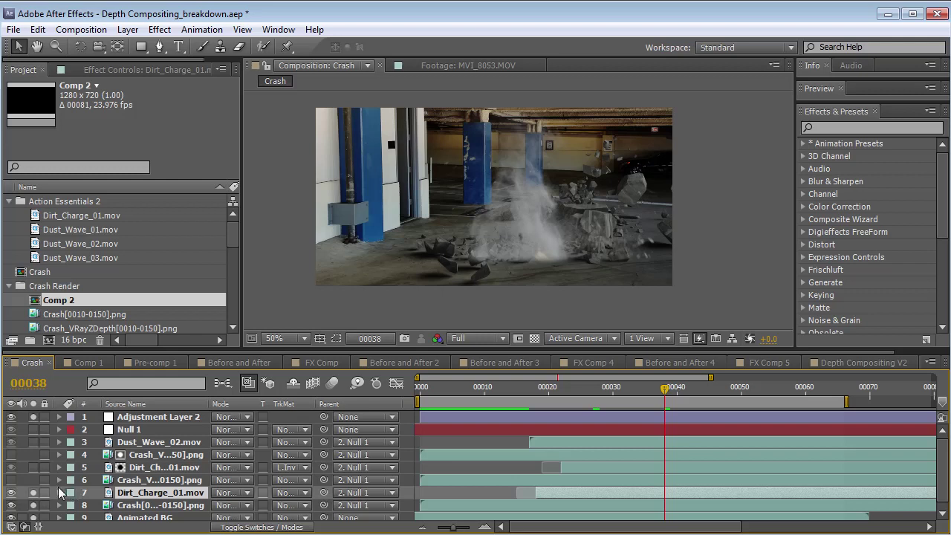
Open the lower Crash_VRayZDepth layer in its own viewer, turn off effect rendering, and scrub to frame 58.
double_click(156, 480)
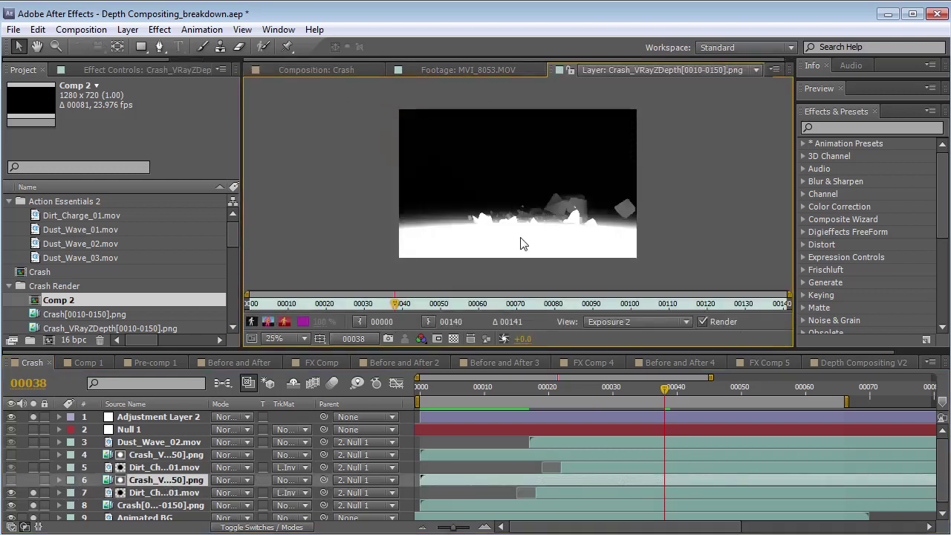
left_click(702, 322)
left_click_drag(396, 305, 434, 308)
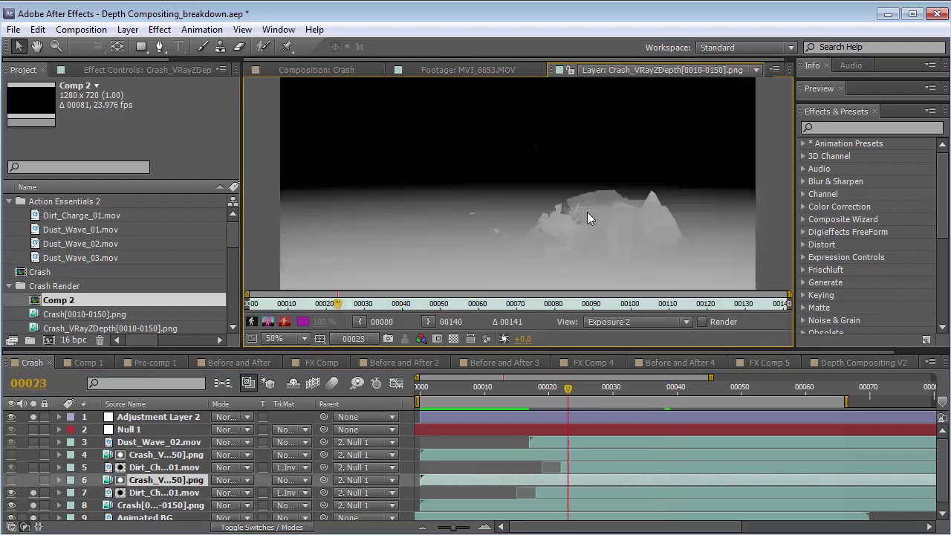
key("space")
left_click_drag(552, 249, 530, 224)
key("v")
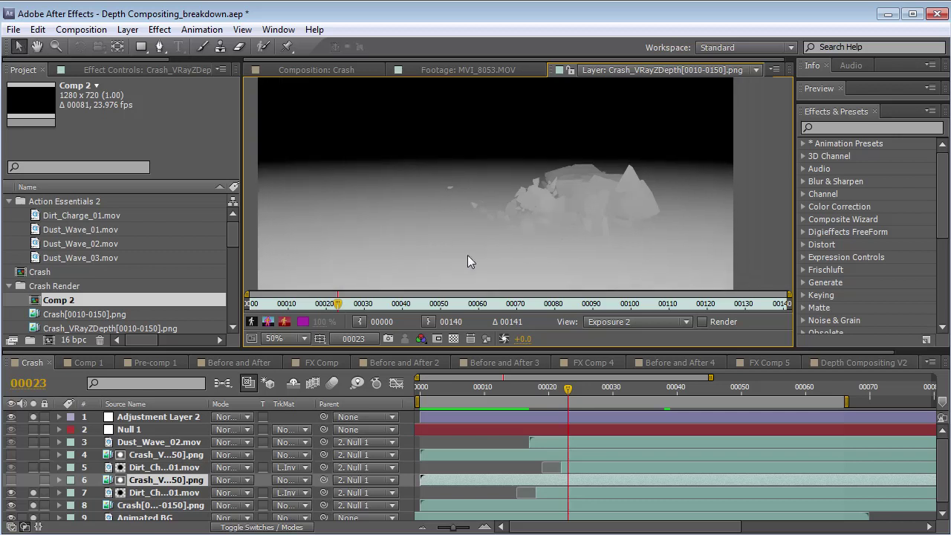
left_click_drag(338, 306, 472, 304)
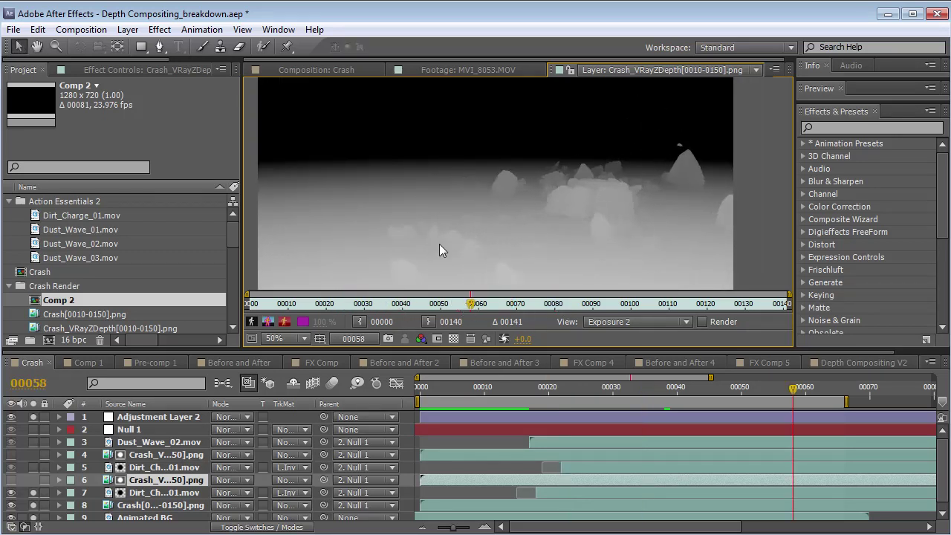
Return to the Crash composition at frame 24 and examine closely how the dust blends with the debris.
left_click(323, 70)
left_click_drag(652, 388, 575, 393)
scroll(571, 255, "up", 1)
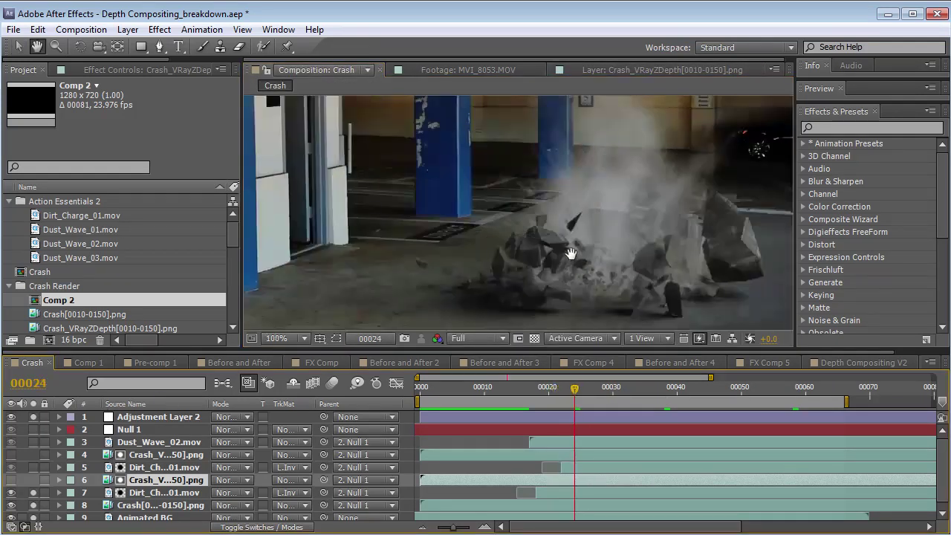
left_click_drag(589, 285, 541, 230)
key("v")
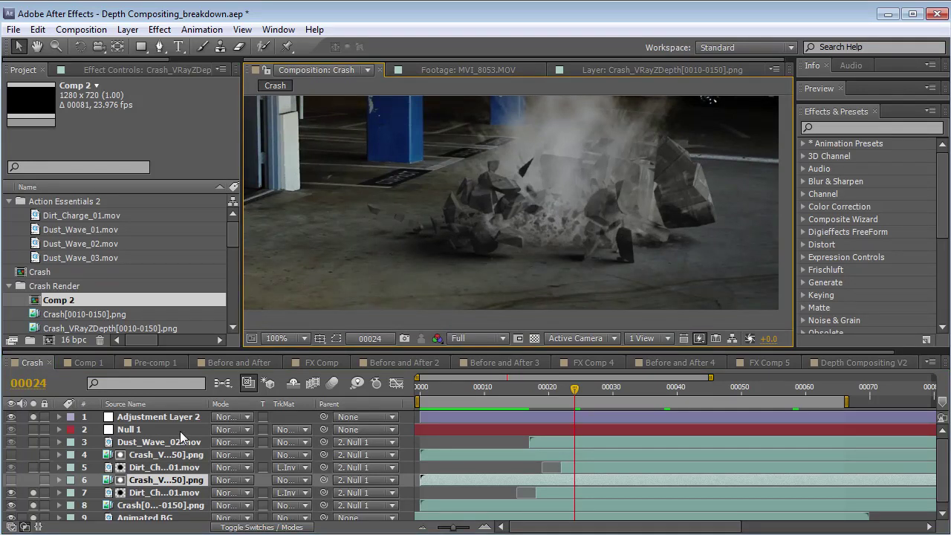
Try an exposure of 1.30 in the first Exposure effect of the selected depth-pass layer.
left_click(97, 69)
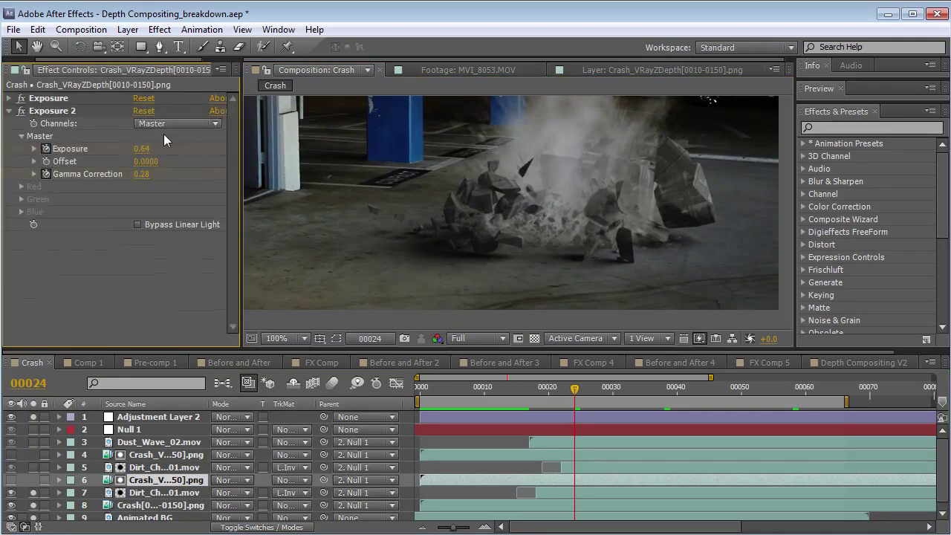
left_click(9, 100)
mouse_move(143, 141)
left_mouse_down()
mouse_move(177, 130)
mouse_move(147, 138)
left_mouse_up()
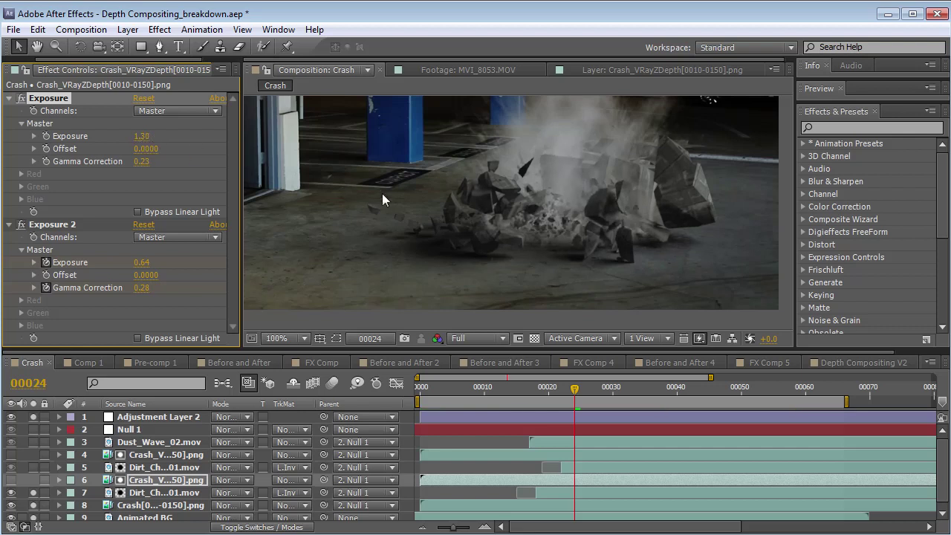
Solo the upper Dirt_Charge_01.mov layer and the Dust_Wave_02.mov layer, and scrub through the added dust.
scroll(516, 255, "down", 2)
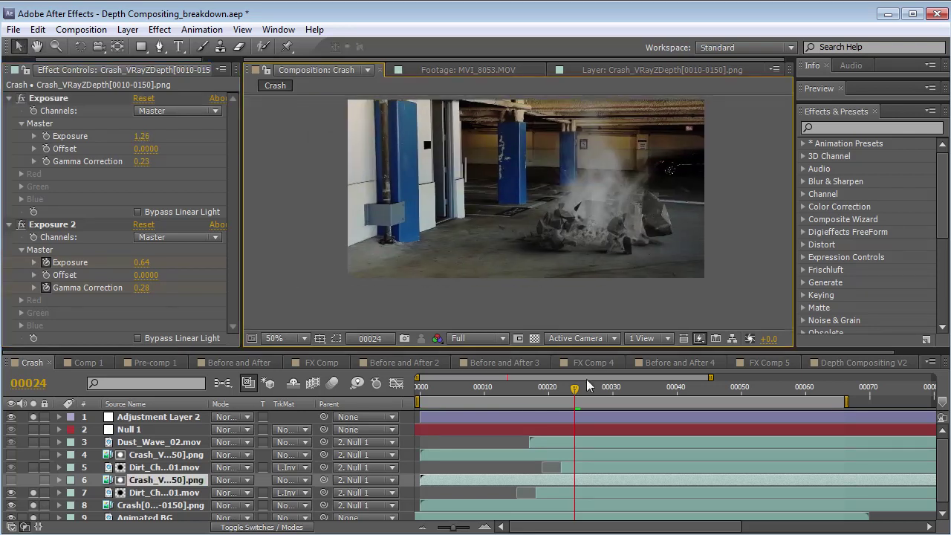
left_click(33, 470)
left_click(35, 441)
left_click_drag(573, 395, 610, 404)
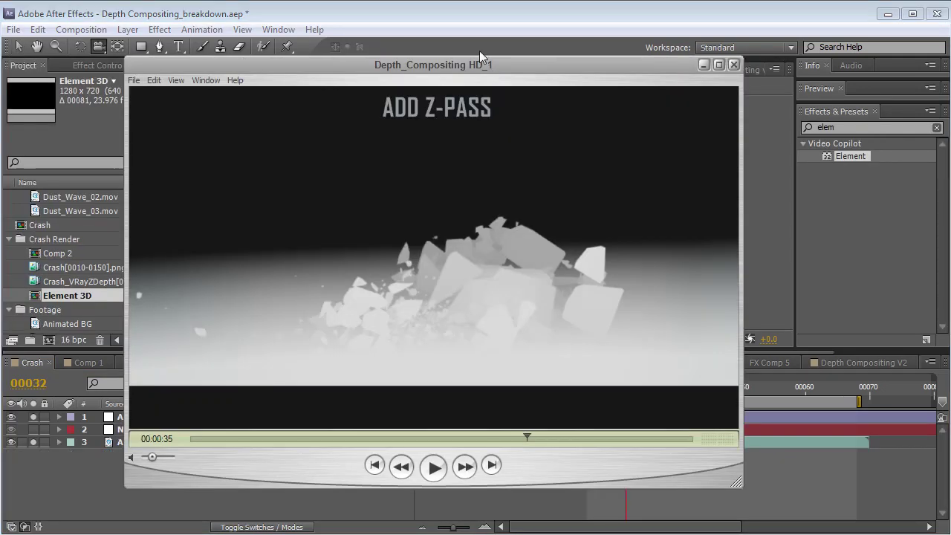
Switch to 3ds Max and add a Z Depth render element in the render setup.
left_click_drag(484, 65, 504, 63)
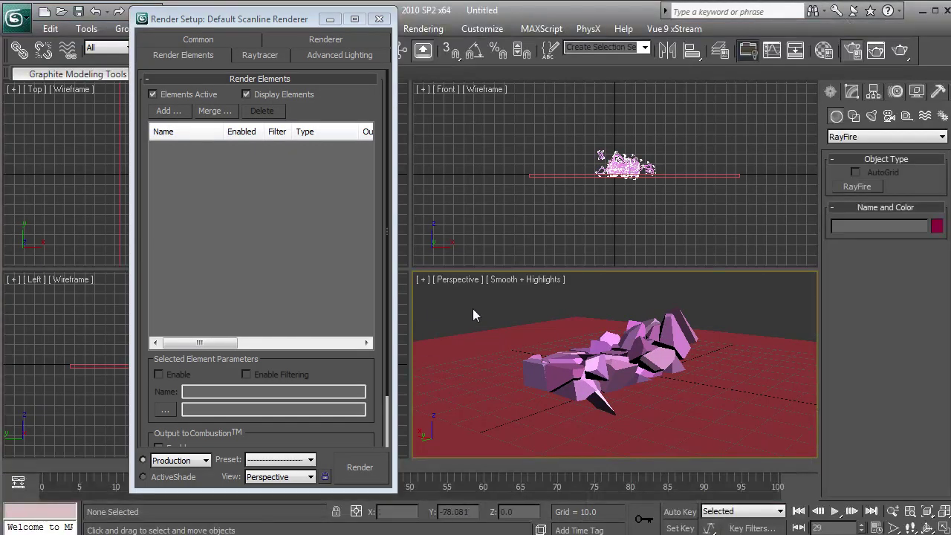
left_click_drag(543, 381, 547, 395)
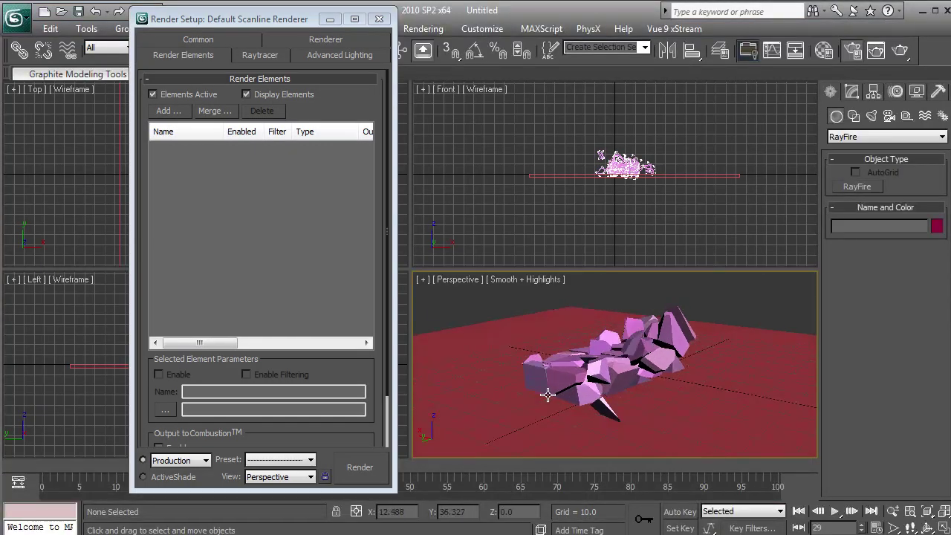
left_click(201, 42)
left_click(190, 43)
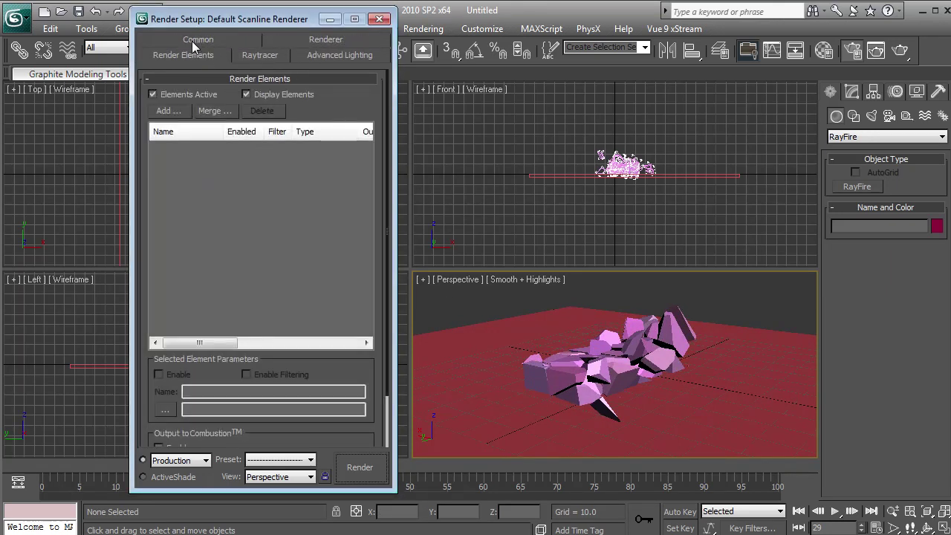
left_click(169, 111)
left_click_drag(354, 148, 368, 323)
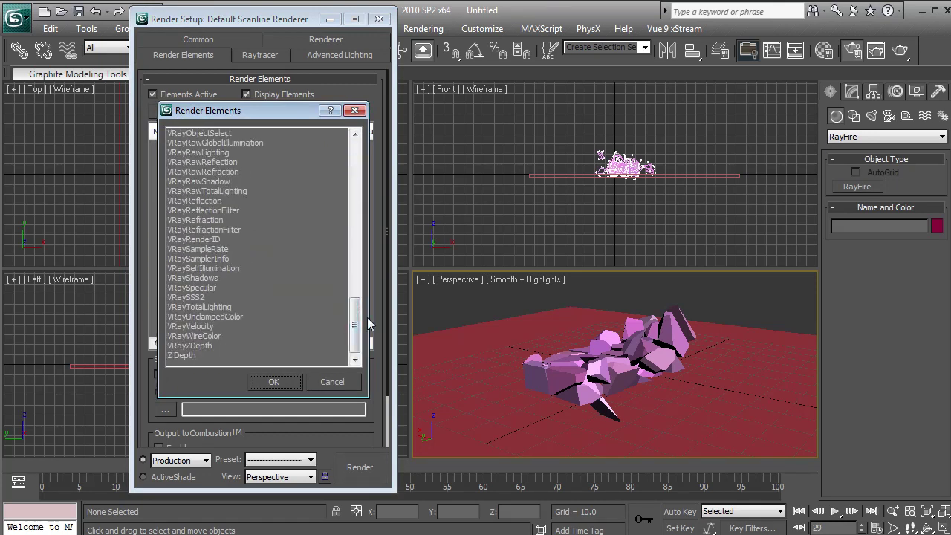
left_click(180, 355)
left_click(273, 382)
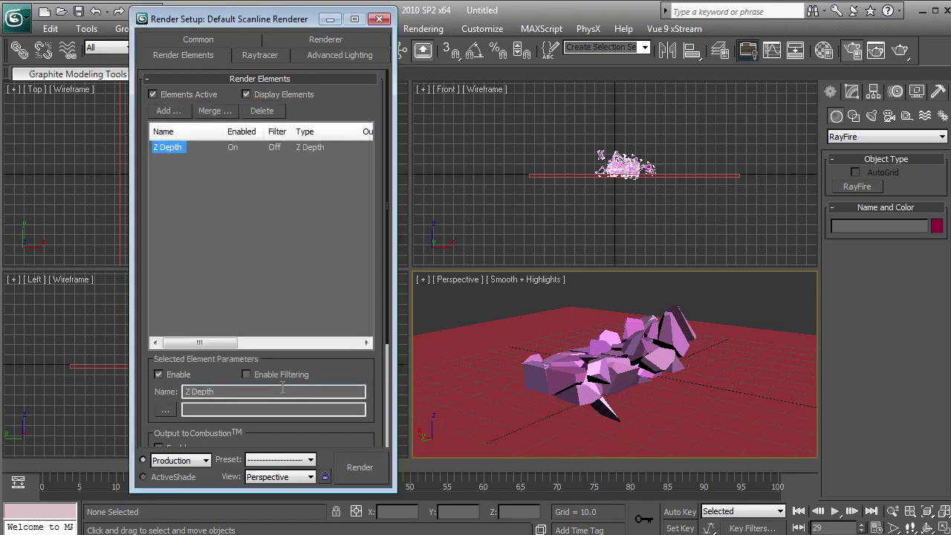
Adjust the Z Max value in the Z Depth element's parameters.
scroll(352, 303, "down", 3)
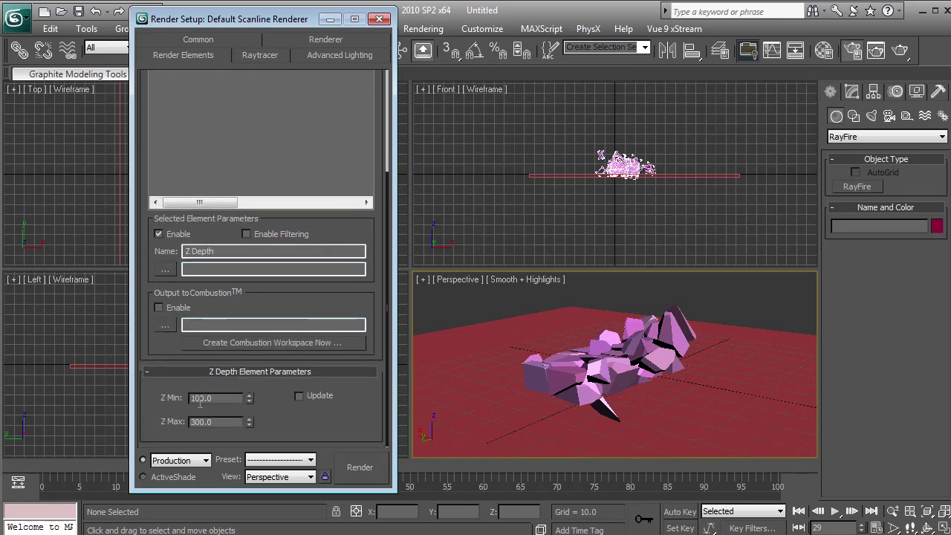
left_click_drag(250, 421, 251, 405)
scroll(326, 401, "up", 2)
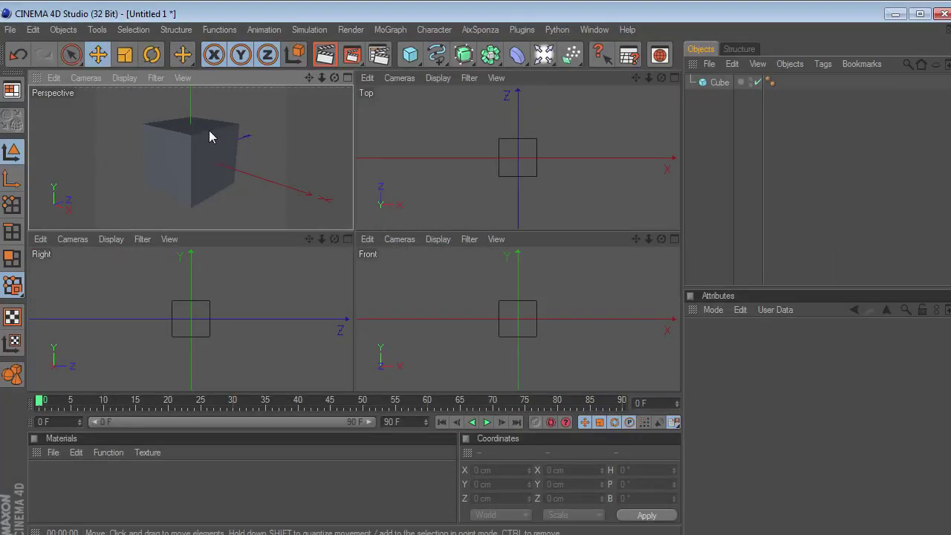
Add a Depth pass to the multi-pass render settings and enable Multi-Pass output.
left_click(378, 55)
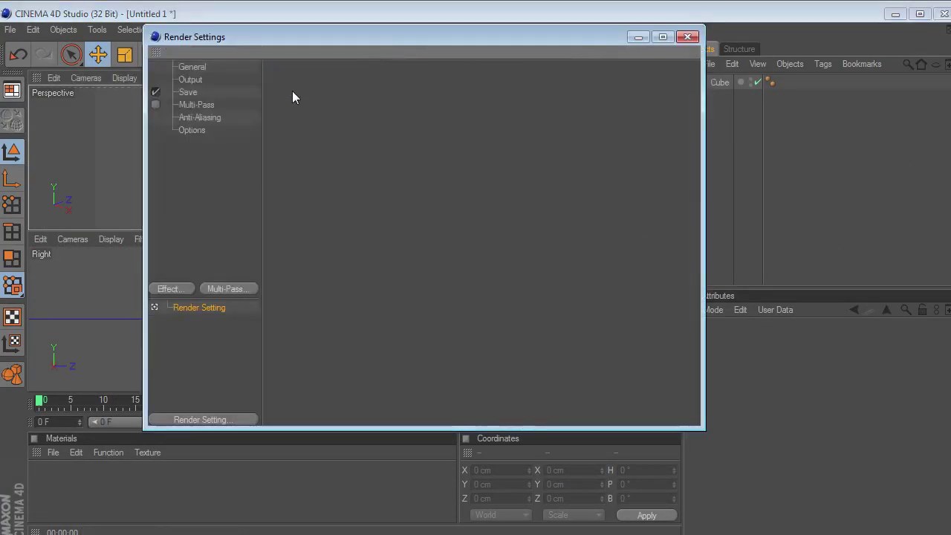
left_click(202, 105)
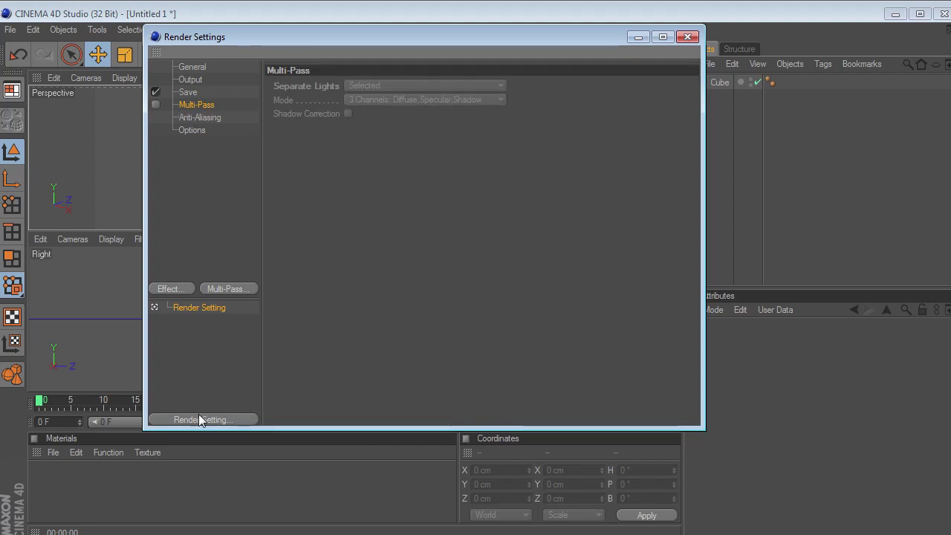
left_click(226, 288)
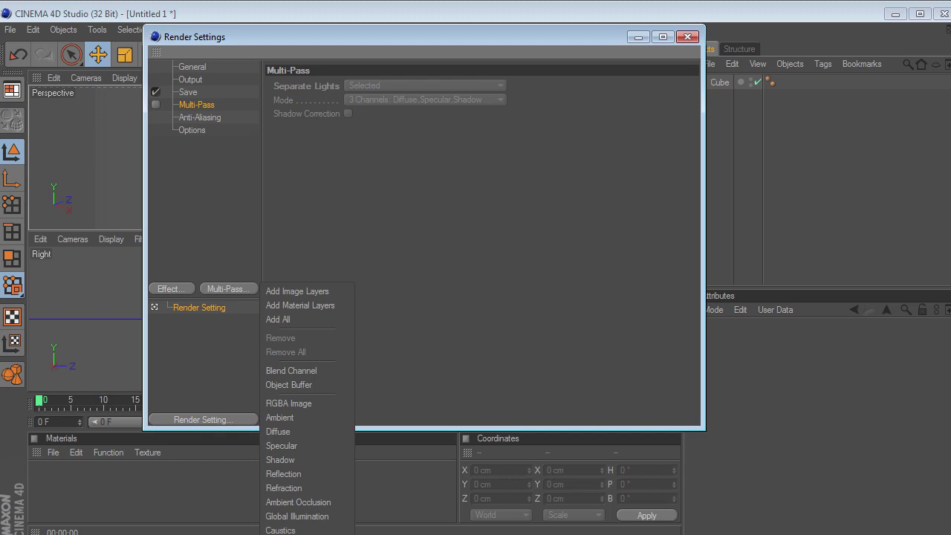
left_click(278, 534)
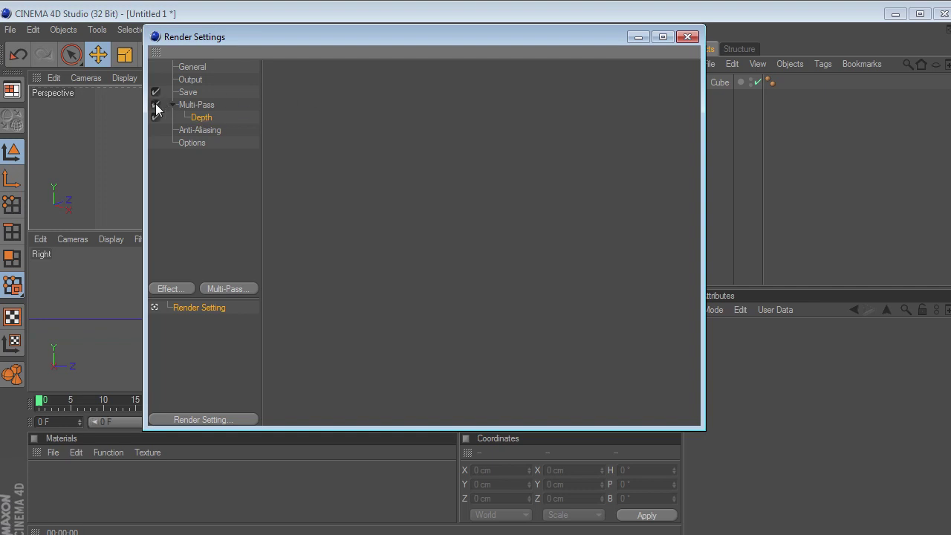
left_click(686, 37)
Switch back to After Effects, open the Element 3D composition and orbit its camera around the rubble.
left_click(904, 13)
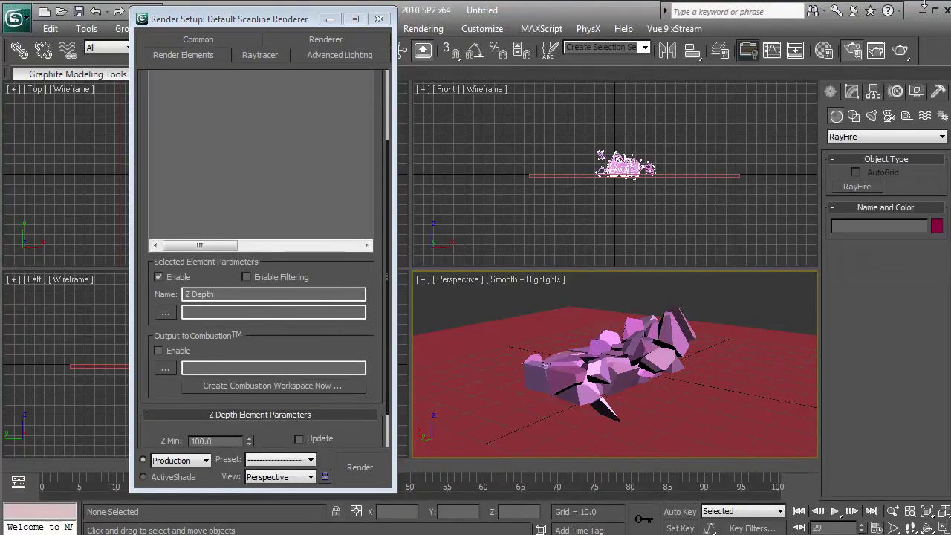
left_click(922, 11)
left_click(561, 14)
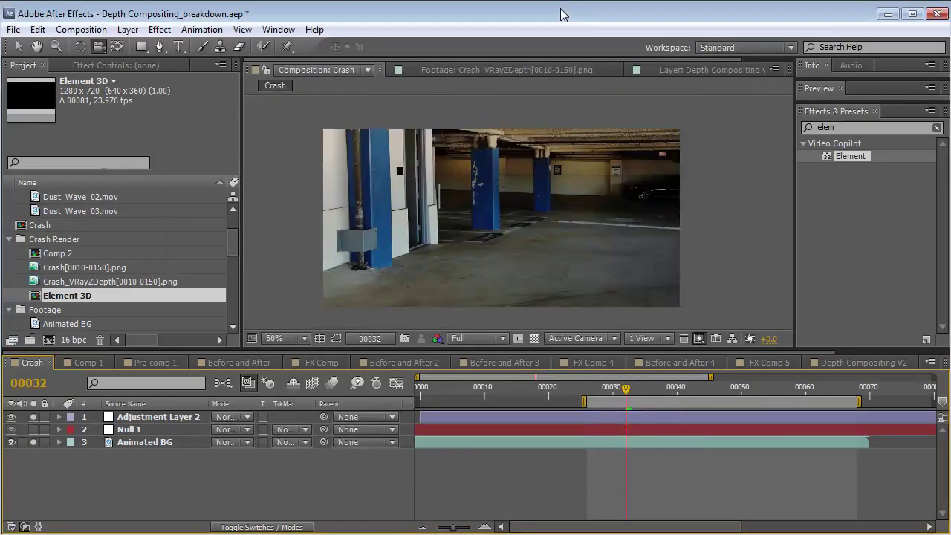
left_click_drag(826, 352, 903, 363)
left_click(889, 366)
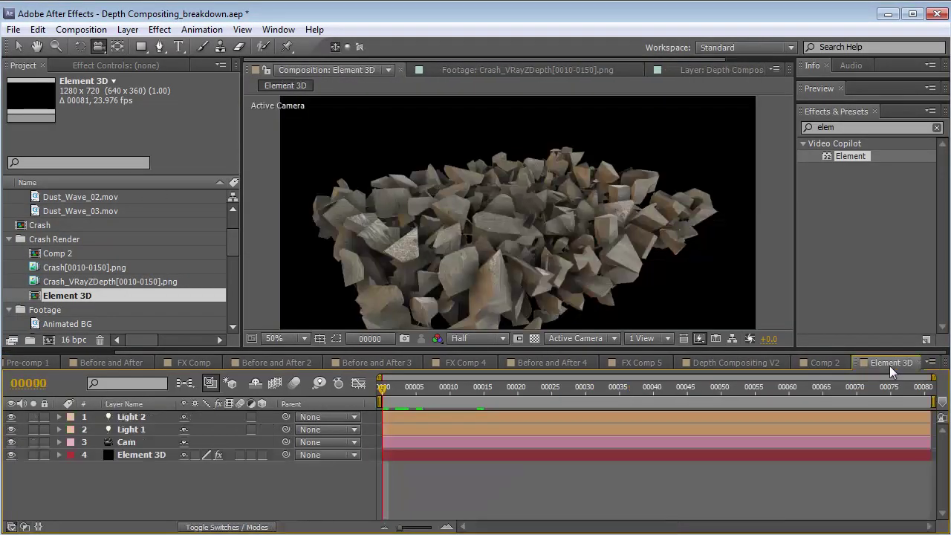
left_click_drag(488, 225, 509, 204)
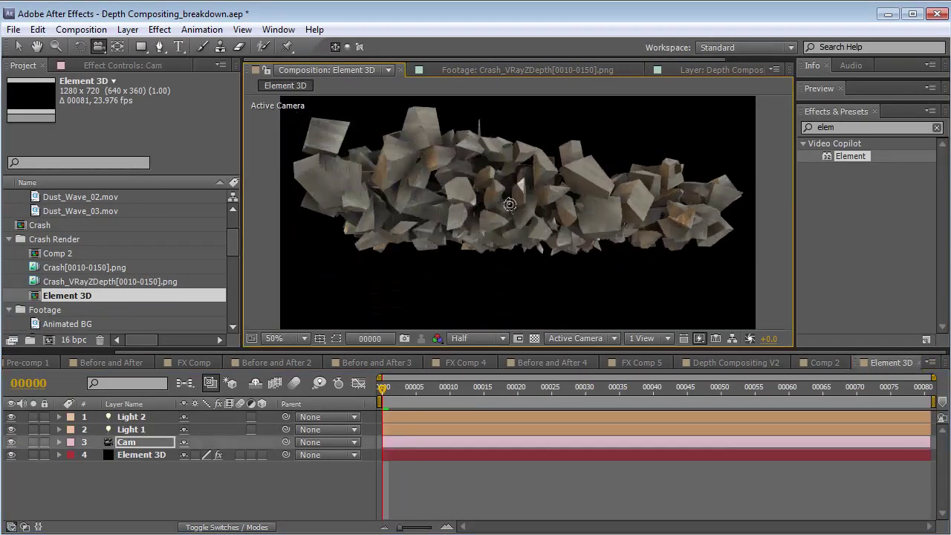
Duplicate the Element 3D layer and set the duplicate's Element output to show Z Depth.
left_click(138, 456)
left_click(126, 66)
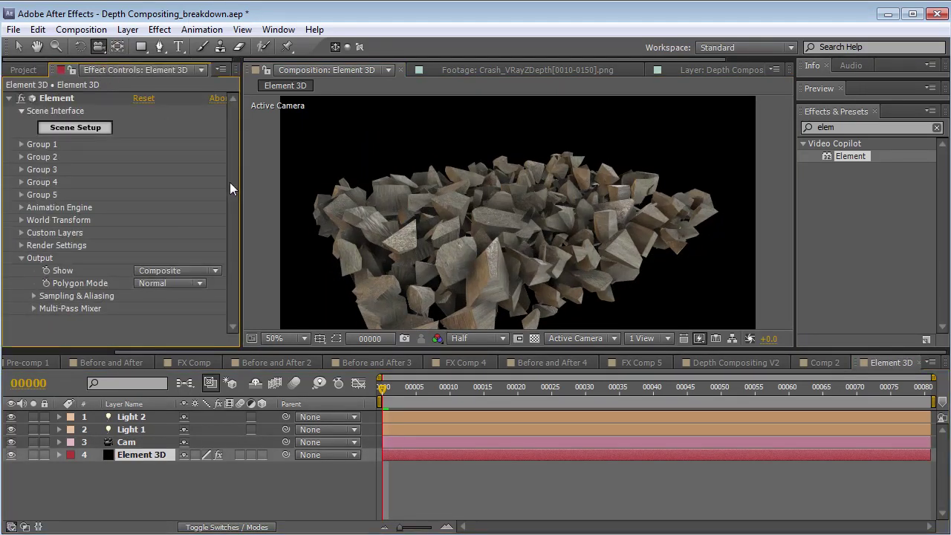
left_click(139, 455)
key("ctrl+d")
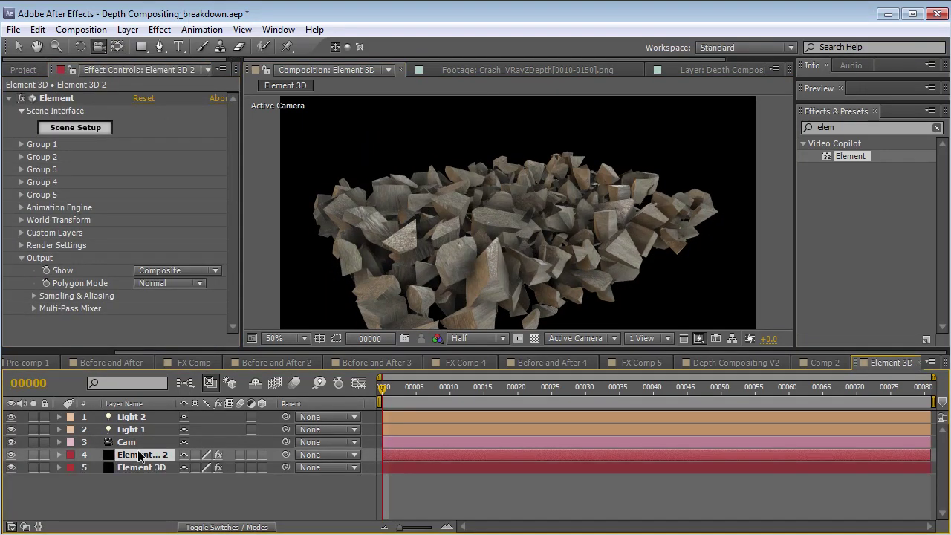
left_click(176, 274)
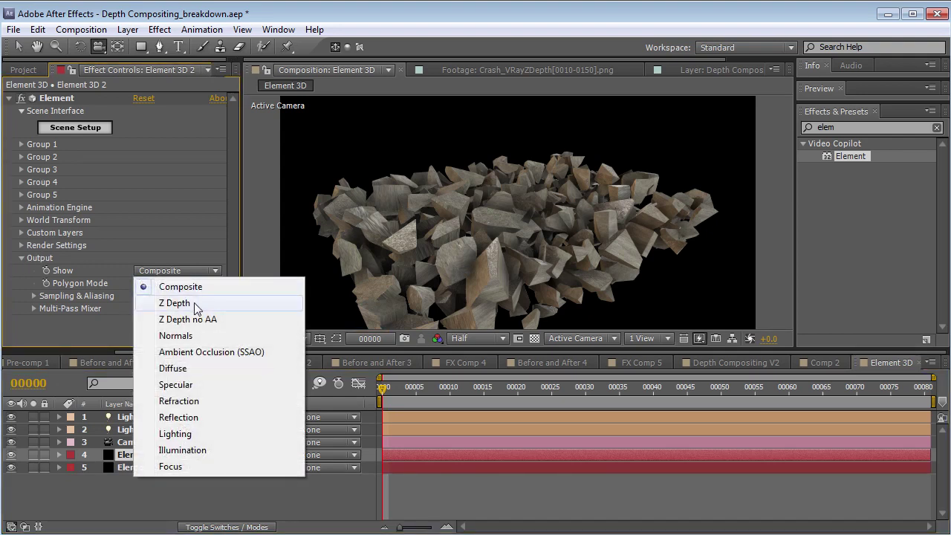
left_click(192, 302)
scroll(38, 362, "up", 2)
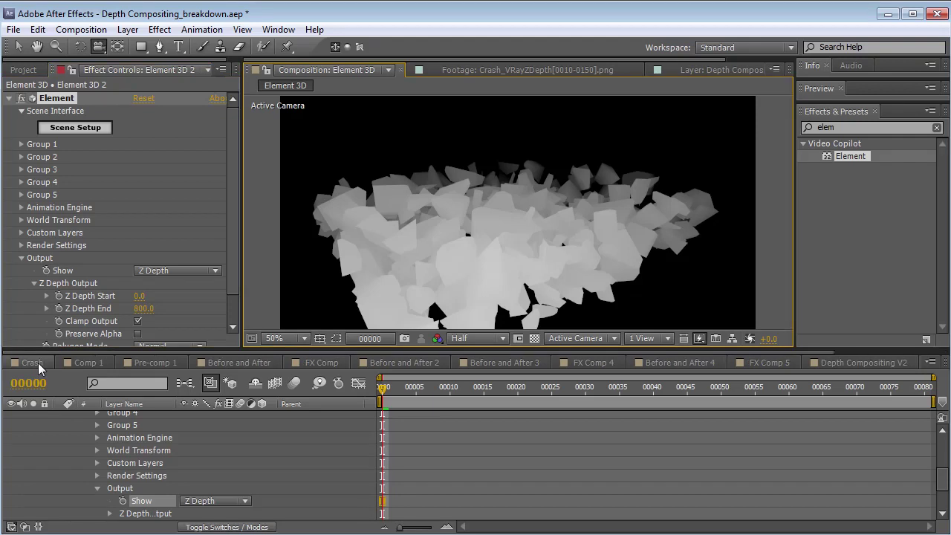
Return to the Crash composition and preview the Crash[0010-0150].png and Crash_VRayZDepth[0010-0150].png footage.
left_click(38, 363)
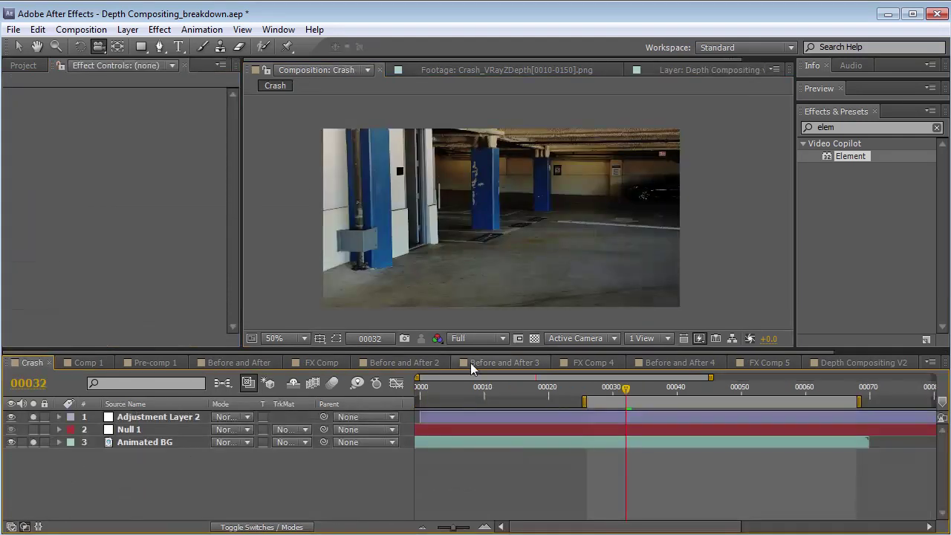
left_click(21, 67)
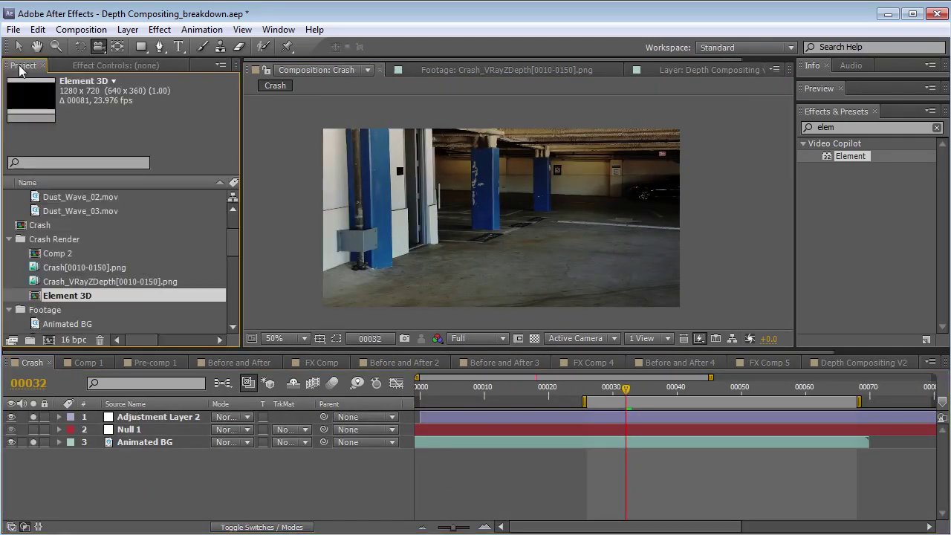
double_click(34, 269)
left_click_drag(319, 306, 370, 307)
double_click(34, 281)
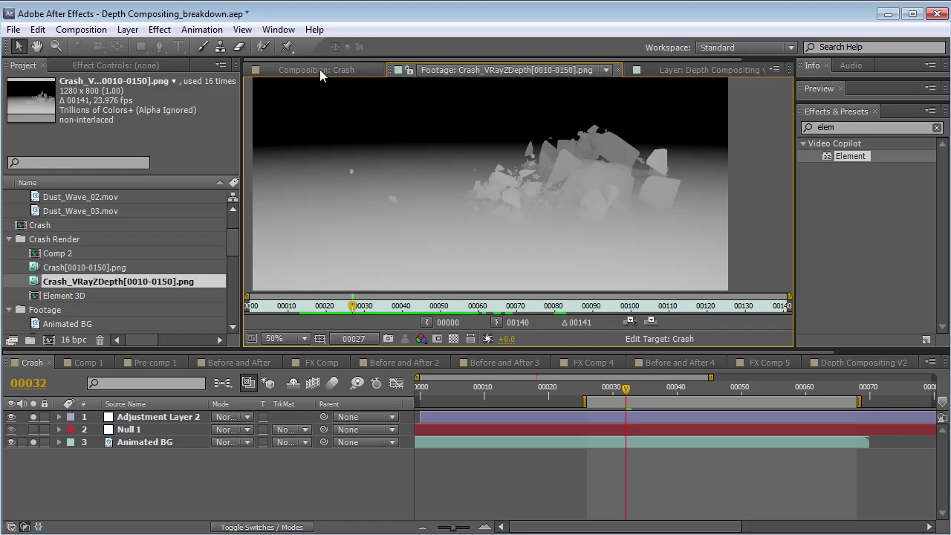
left_click(319, 69)
Add the Crash and Crash_VRayZDepth sequences below Null 1 with all layers unsoloed, and nudge both slightly up and left.
left_click(83, 267)
left_click(44, 280, "shift")
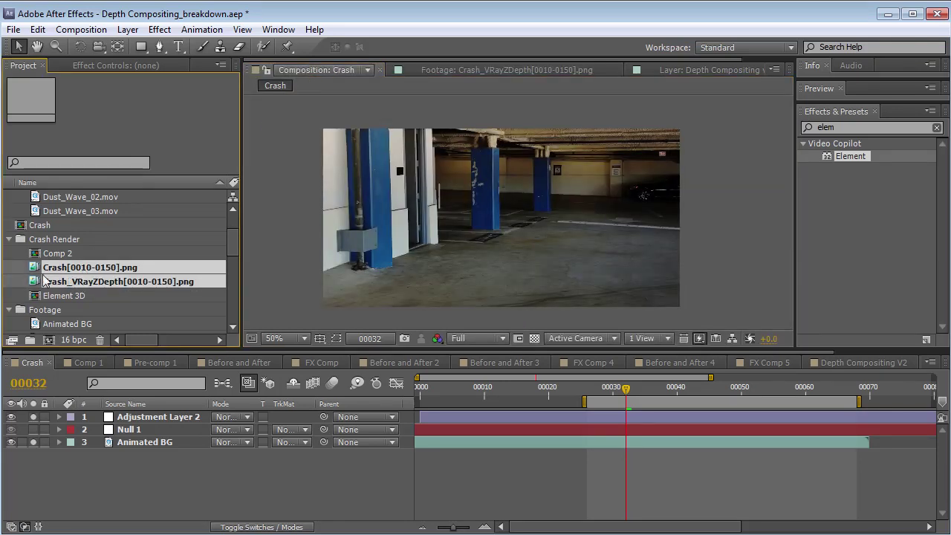
left_click_drag(74, 274, 108, 437)
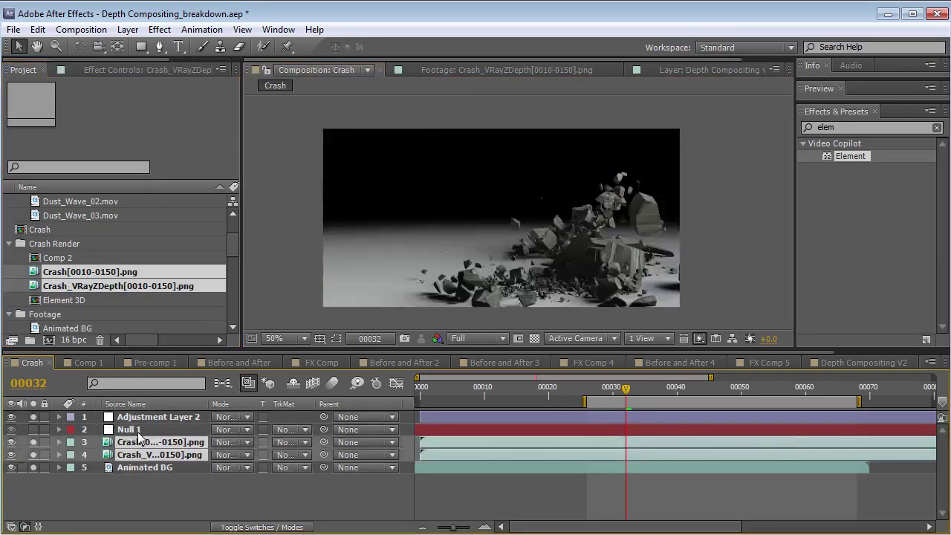
left_click_drag(32, 416, 31, 479)
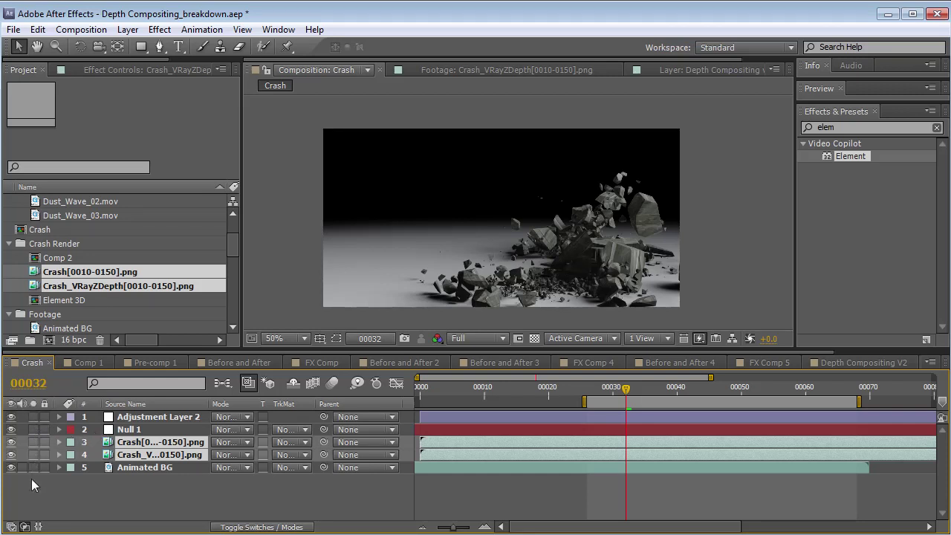
mouse_move(609, 247)
left_mouse_down()
mouse_move(594, 232)
mouse_move(537, 221)
mouse_move(598, 235)
left_mouse_up()
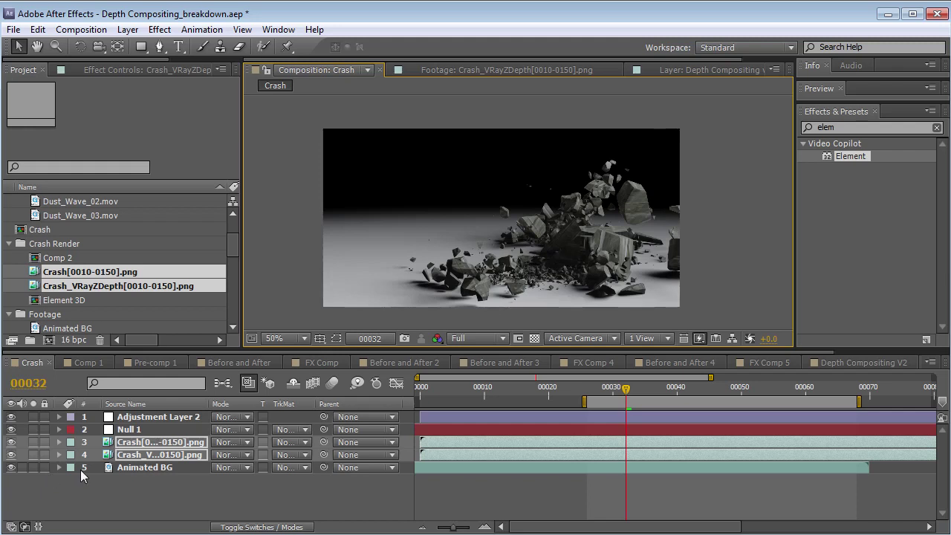
Solo Animated BG and Null 1, show the layer controls and scrub to examine the null's tracked motion.
left_click(23, 471)
left_click(33, 468)
left_click_drag(550, 395, 727, 397)
left_click(130, 429)
left_click(33, 429)
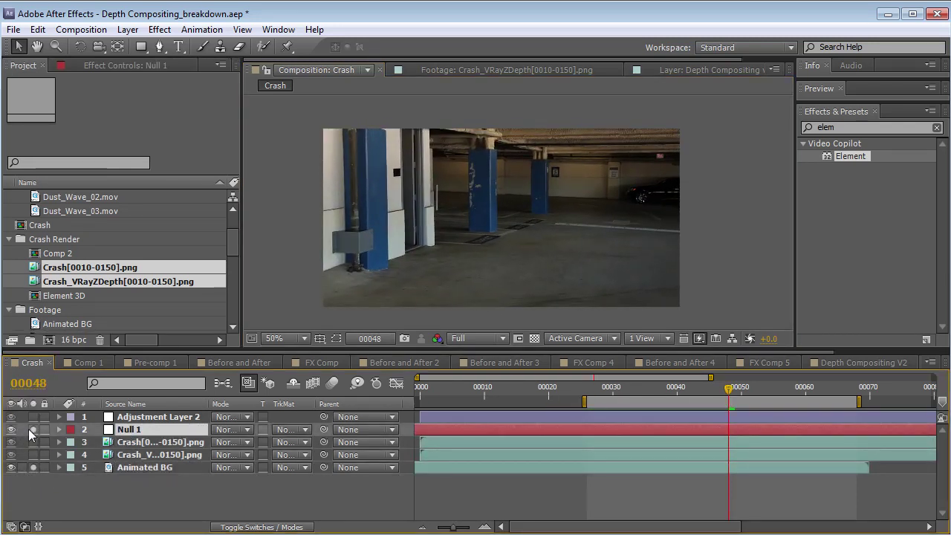
key("ctrl+shift+h")
left_click_drag(713, 392, 674, 404)
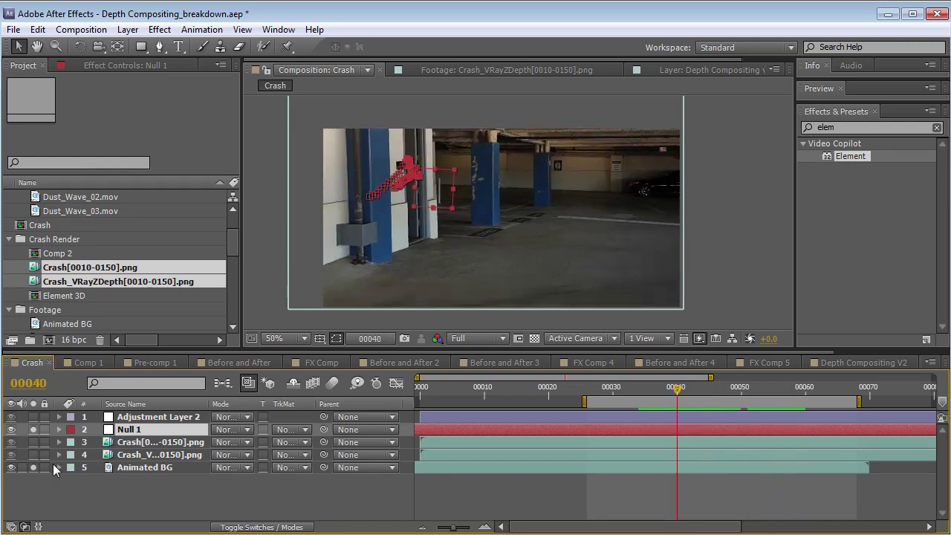
Unsolo the layers and parent both the Crash render and the depth-pass layer to Null 1.
left_click(123, 444)
left_click_drag(33, 429, 33, 467)
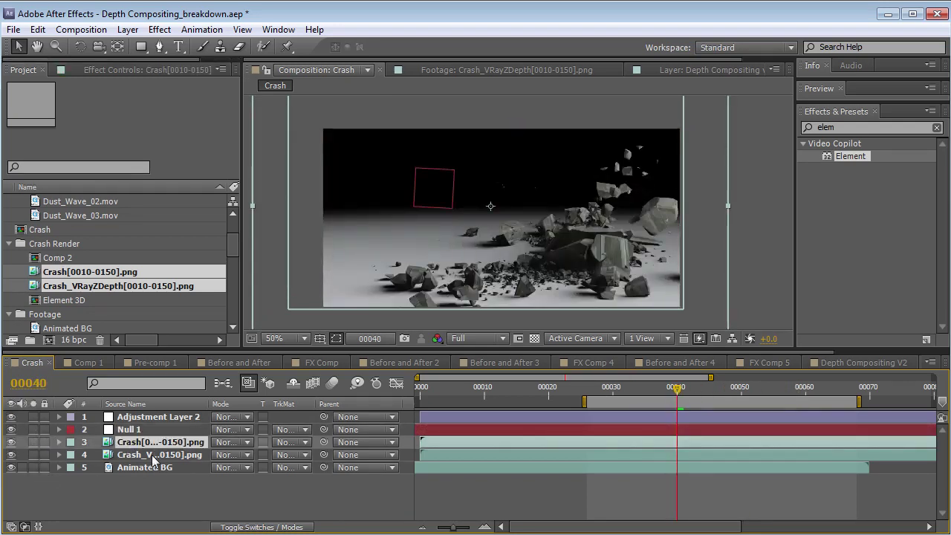
left_click(150, 455)
left_click(147, 444, "shift")
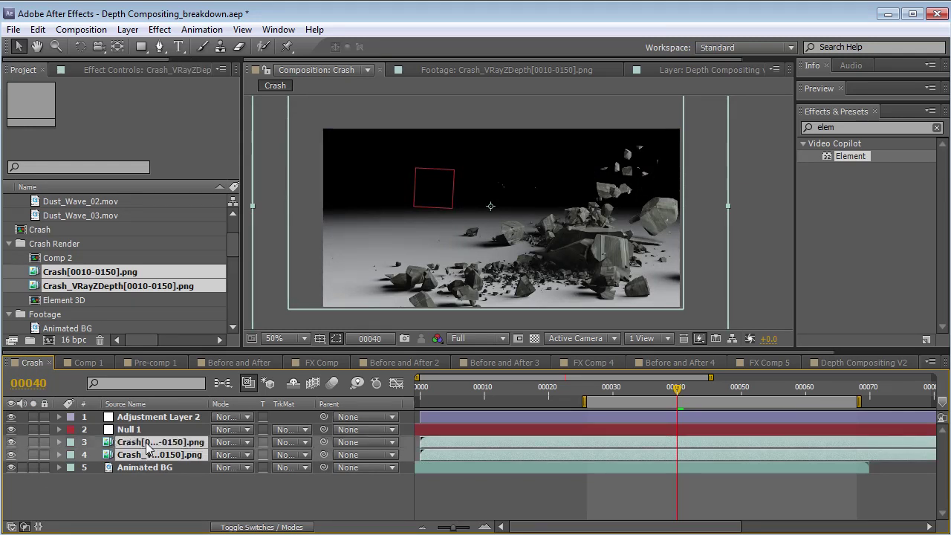
left_click_drag(326, 444, 136, 429)
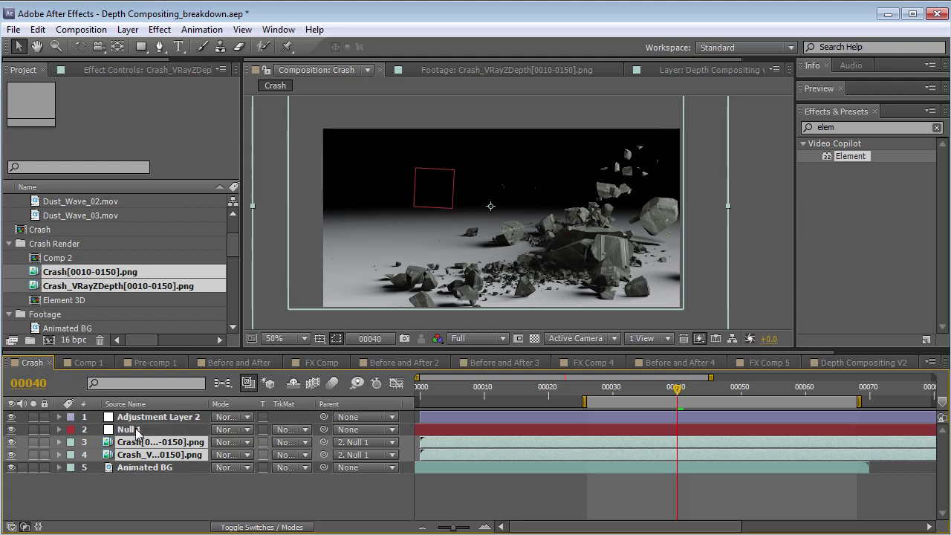
left_click(133, 494)
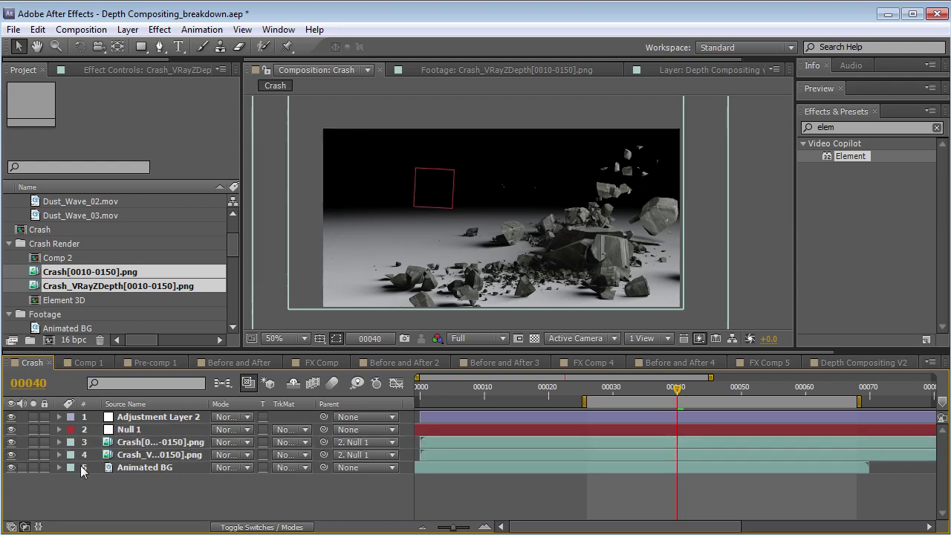
Scrub the debris over the background with the depth pass hidden, and extend the work area's start to about frame 9.
left_click(11, 455)
left_click_drag(657, 388, 591, 416)
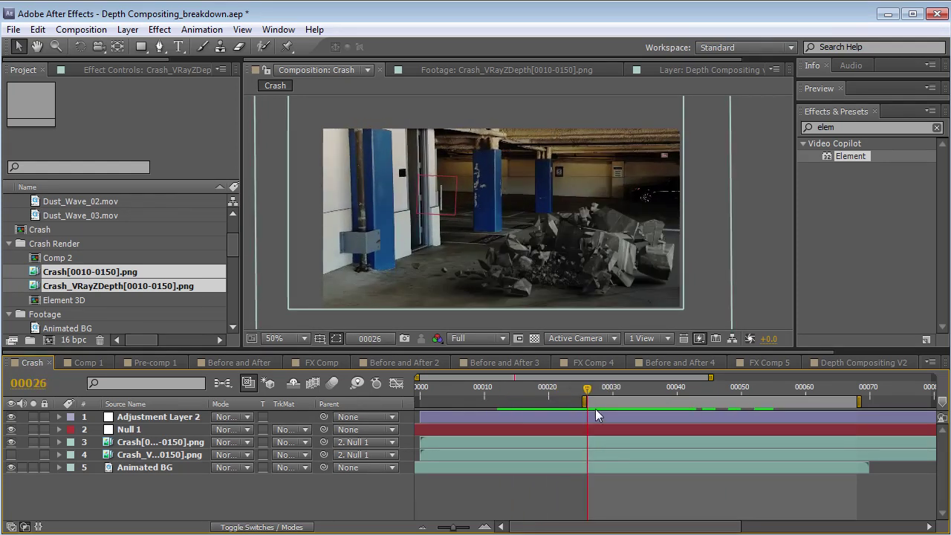
mouse_move(585, 402)
left_mouse_down()
mouse_move(475, 401)
mouse_move(689, 390)
mouse_move(725, 401)
mouse_move(532, 401)
mouse_move(587, 404)
left_mouse_up()
left_click(515, 391)
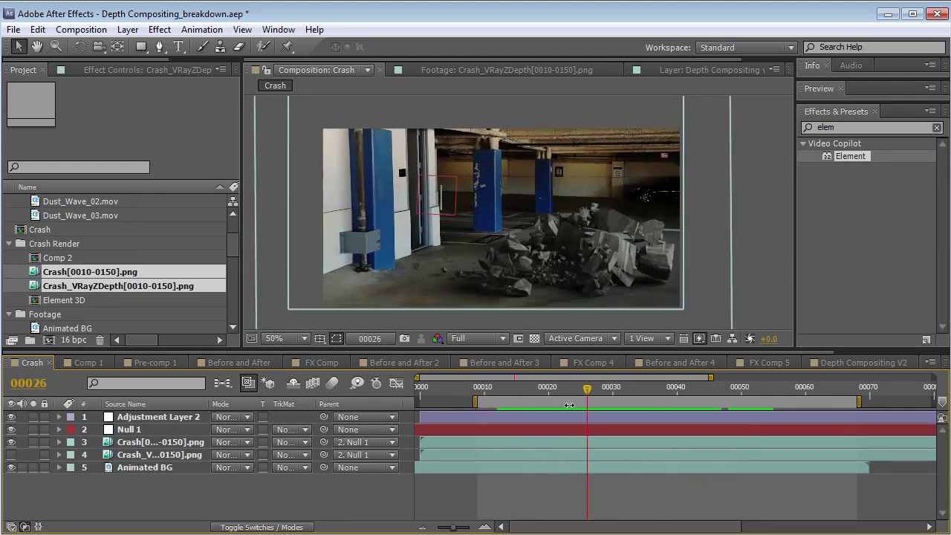
Show the depth-pass layer again and move it together with the Crash render slightly up and left.
left_click(140, 444)
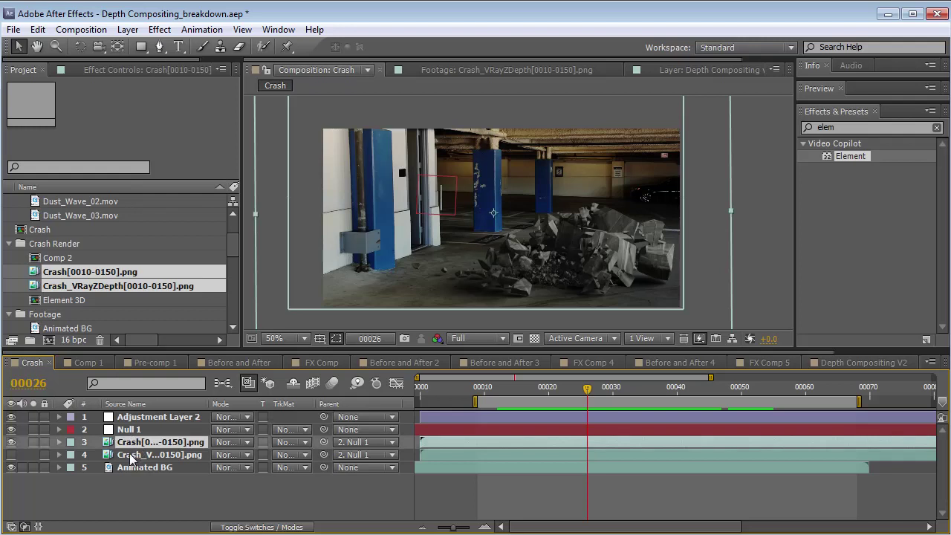
left_click(11, 455)
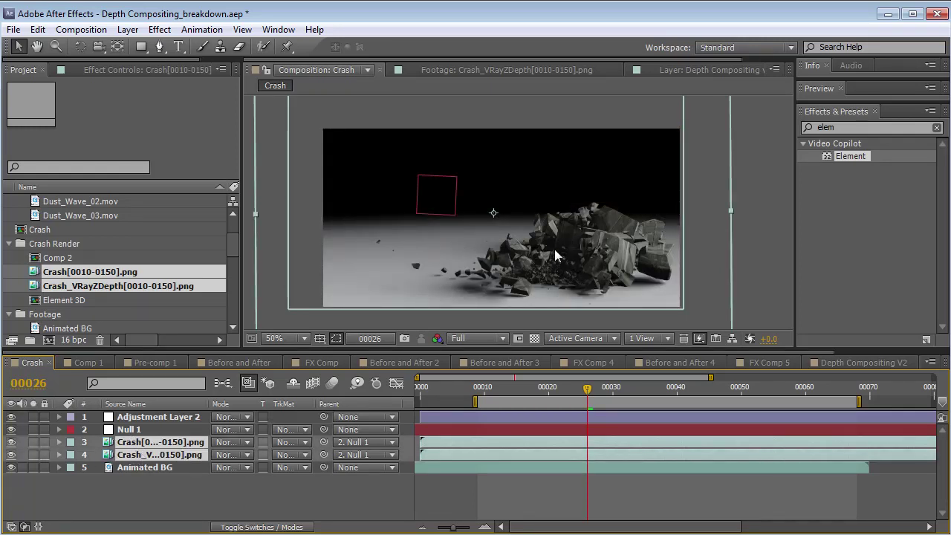
left_click_drag(549, 272, 540, 257)
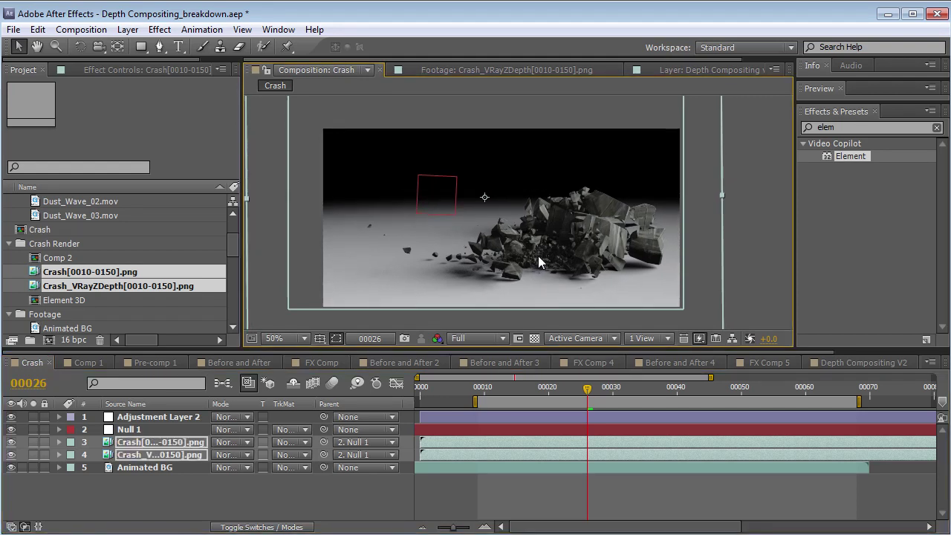
left_click(142, 488)
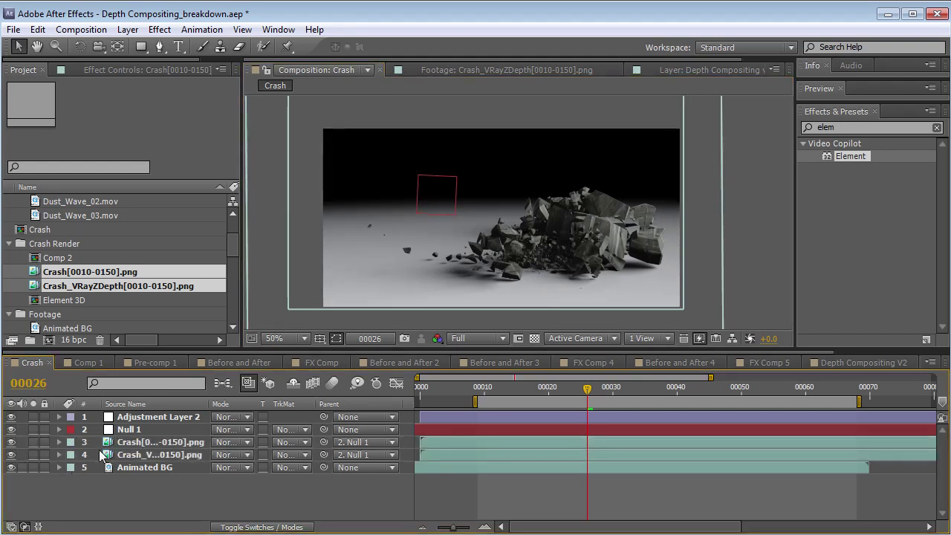
Rename the depth-pass layer as Zpass and the Crash render layer as 3D Render.
left_click(144, 456)
key("Return")
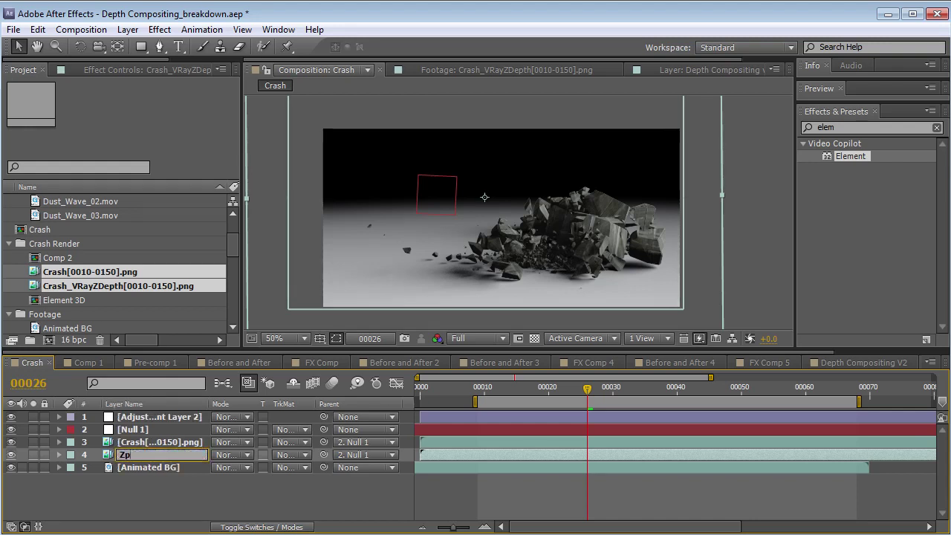
type("Zpass")
left_click(143, 442)
key("Return")
type("3D Render")
key("Return")
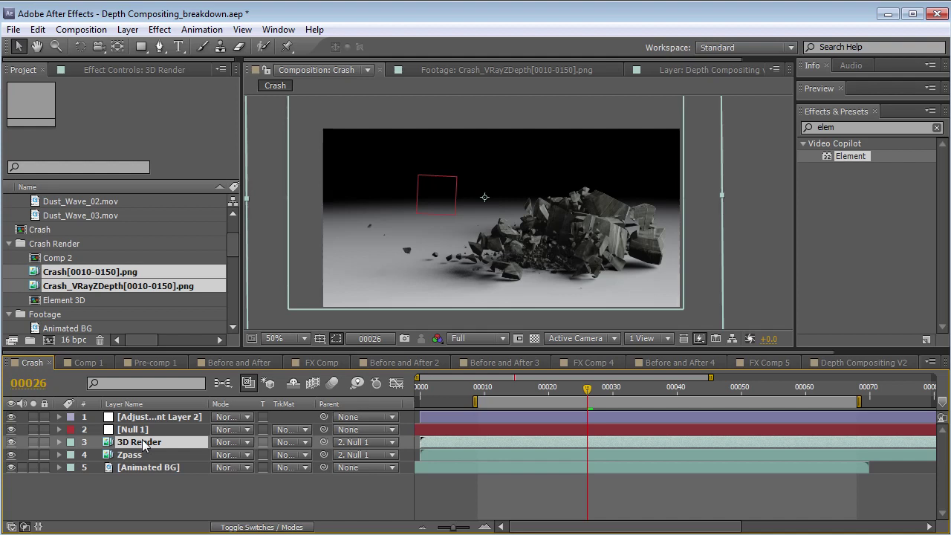
Move the Zpass layer above 3D Render and set its label colour to Red.
left_click_drag(123, 455, 100, 440)
left_click(70, 444)
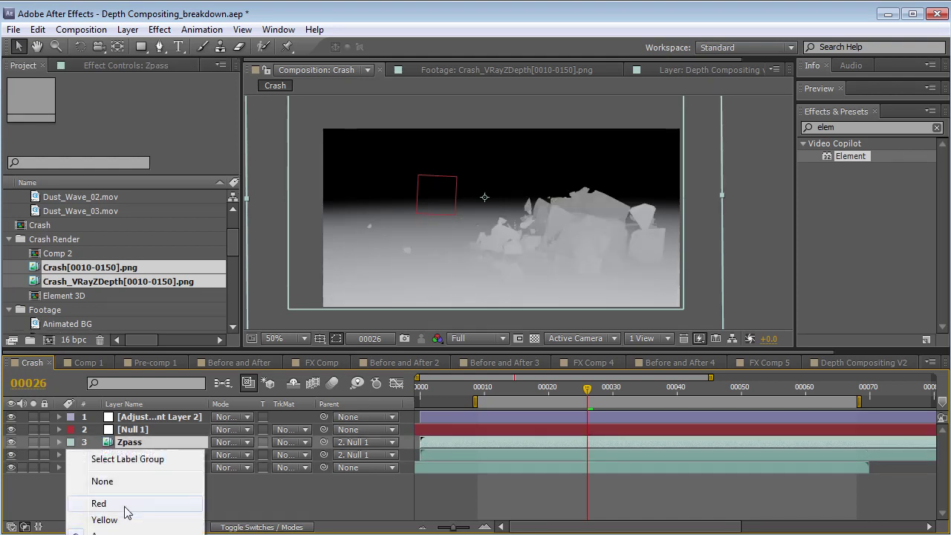
left_click(99, 504)
Set the Null 1 layer's label colour to Yellow and hide the Zpass layer.
left_click(71, 429)
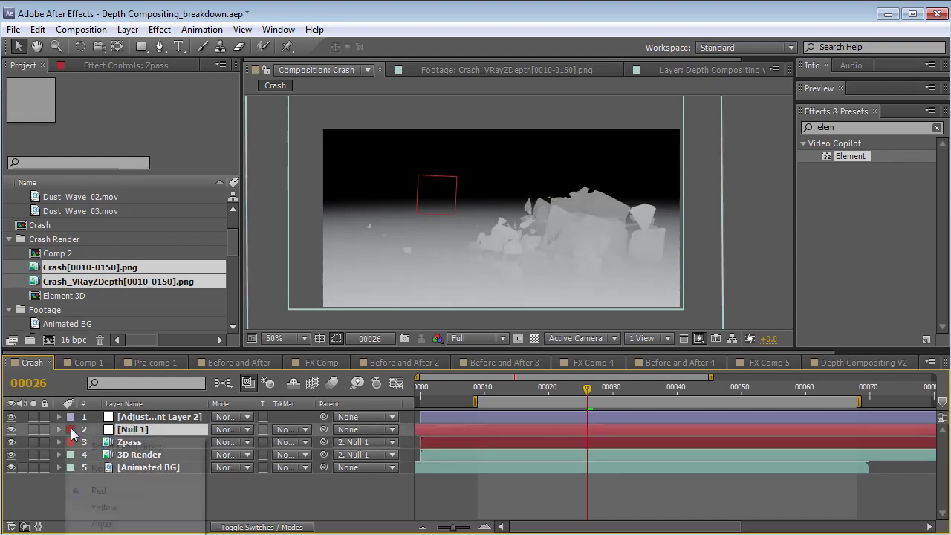
left_click(104, 508)
left_click(133, 443)
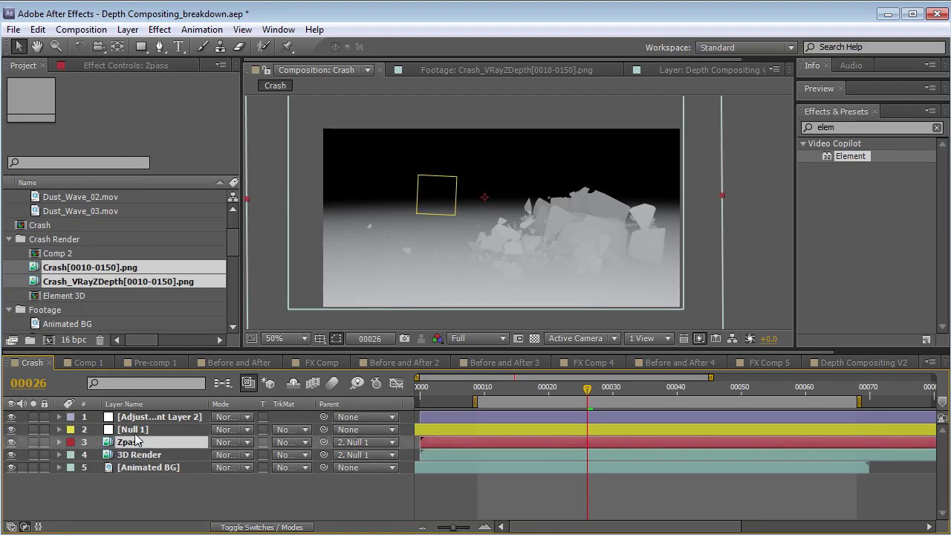
left_click(11, 442)
Preview the Dirt_Charge_01.mov footage from the Action Essentials 2 folder, and return to the Crash composition.
left_click(232, 244)
scroll(234, 232, "up", 2)
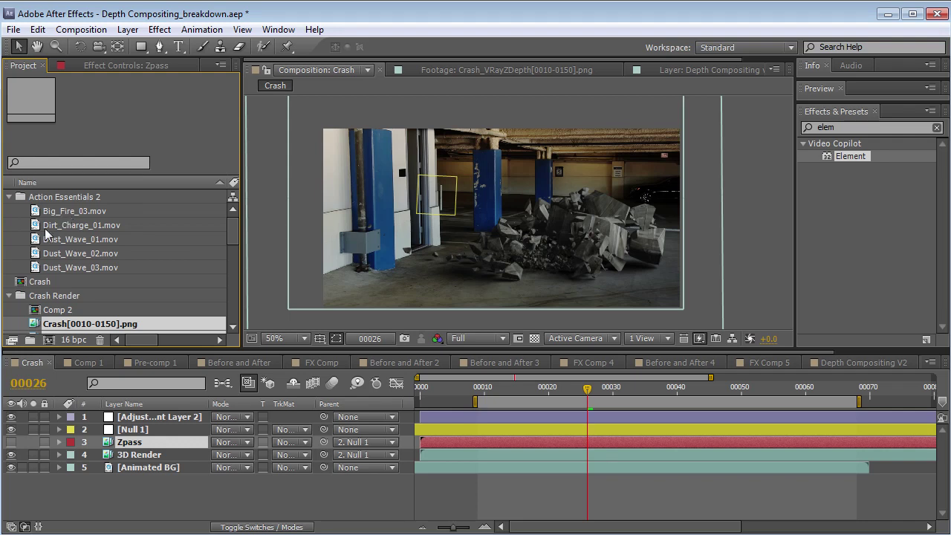
left_click(35, 227)
double_click(36, 226)
mouse_move(304, 310)
left_mouse_down()
mouse_move(260, 311)
mouse_move(313, 310)
left_mouse_up()
key("space")
left_click_drag(466, 270, 465, 241)
left_click_drag(293, 309, 326, 313)
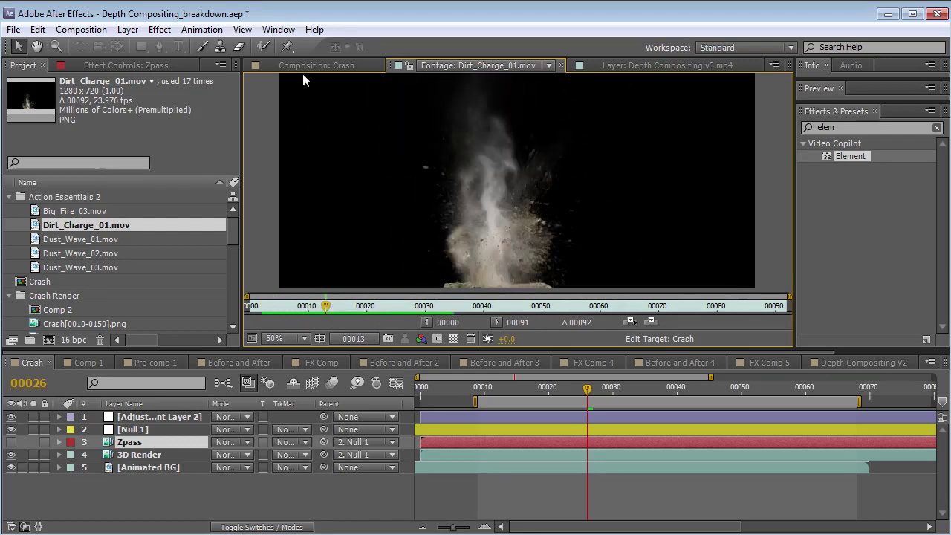
left_click(312, 65)
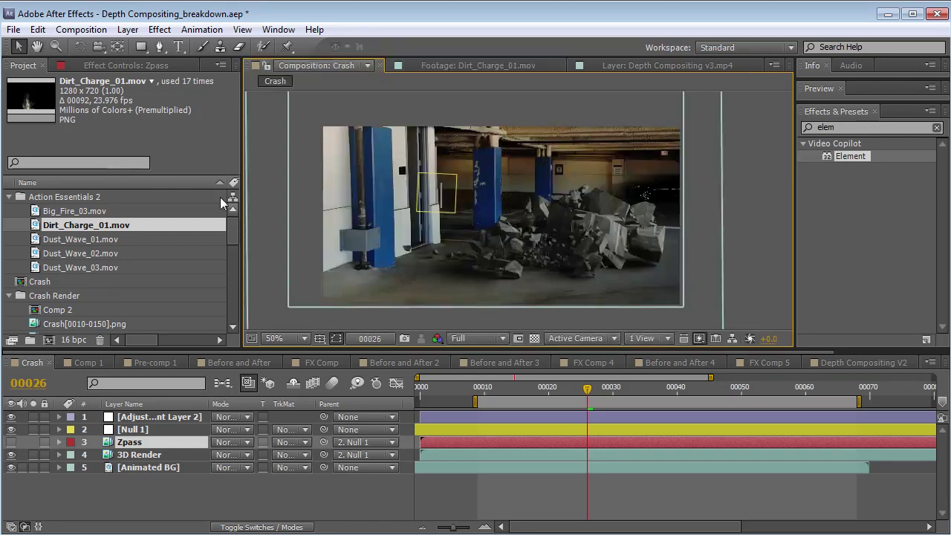
Add Dirt_Charge_01.mov to the Crash composition over the falling block at frame 19 and parent it to Null 1.
left_click_drag(521, 384, 542, 391)
left_click_drag(73, 227, 542, 245)
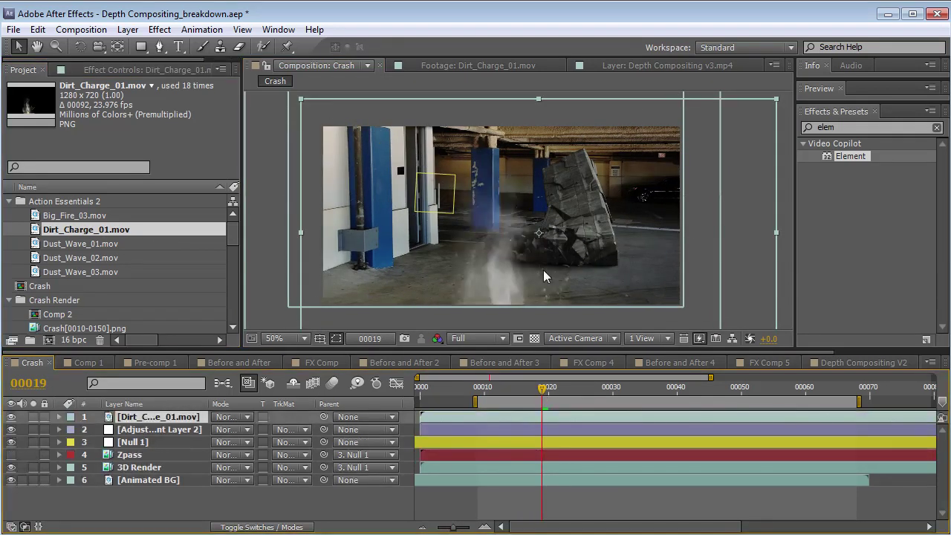
left_click_drag(570, 215, 558, 198)
left_click_drag(323, 417, 134, 448)
Shift the Dirt_Charge_01.mov layer to begin at about frame 15 and trim its start to frame 18.
left_click_drag(543, 389, 510, 404)
left_click_drag(458, 443, 547, 443)
left_click_drag(510, 388, 538, 397)
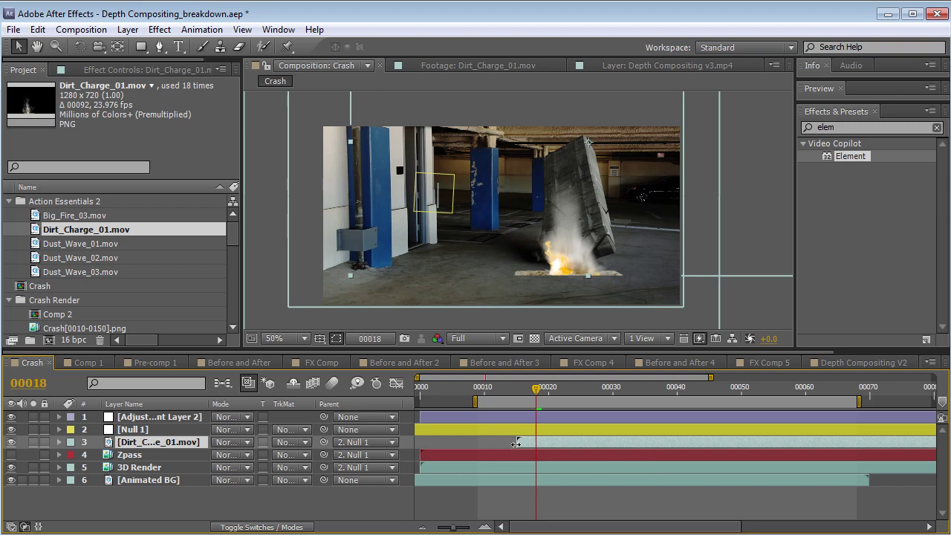
Draw a wide rectangular mask over the dirt charge's ground strip at frame 45 and set its mode to Subtract.
left_click_drag(533, 394, 710, 399)
left_click(142, 49)
left_click_drag(393, 295, 781, 260)
left_click(231, 467)
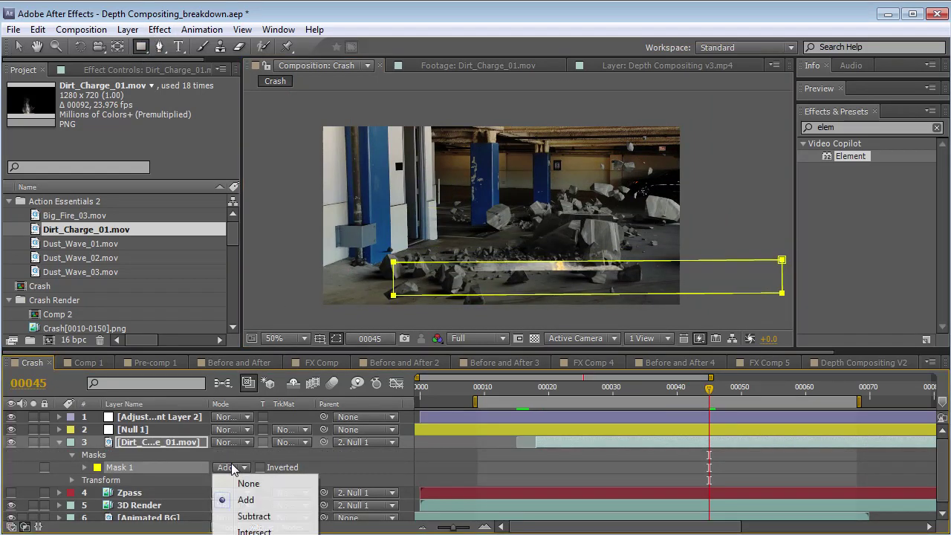
left_click(250, 513)
Feather the dirt charge's mask by 59 pixels and raise its upper edge slightly.
key("f")
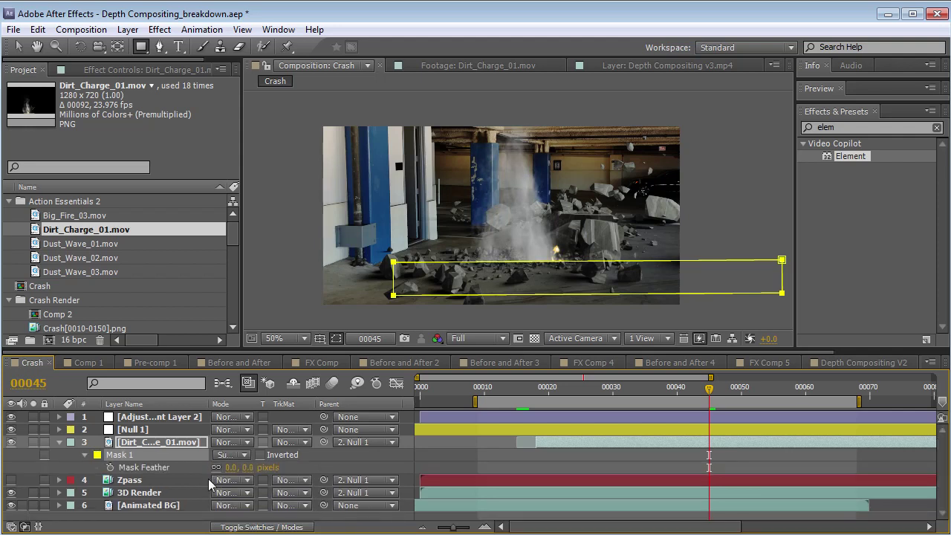
left_click_drag(235, 468, 291, 465)
key("v")
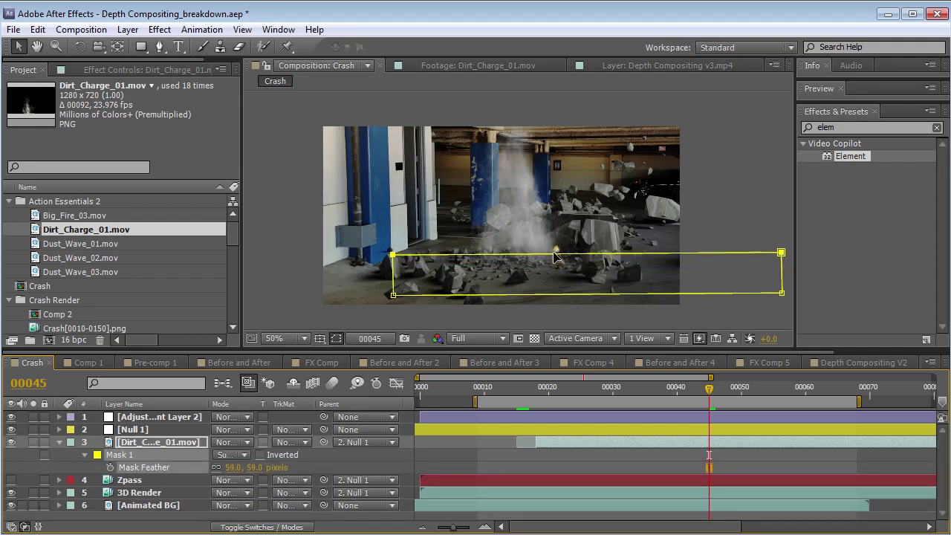
left_click_drag(526, 239, 562, 271)
Move the Dirt_Charge_01.mov layer slightly left and scrub through the crash to check how the dust sits on the debris.
left_click_drag(613, 390, 555, 399)
left_click_drag(592, 244, 561, 243)
left_click_drag(532, 397, 665, 399)
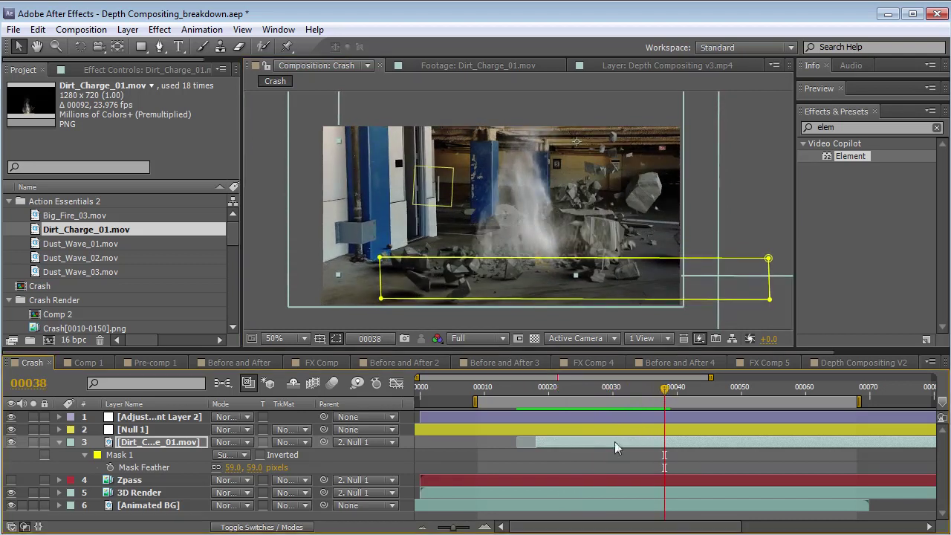
left_click(611, 459)
left_click_drag(577, 393, 636, 427)
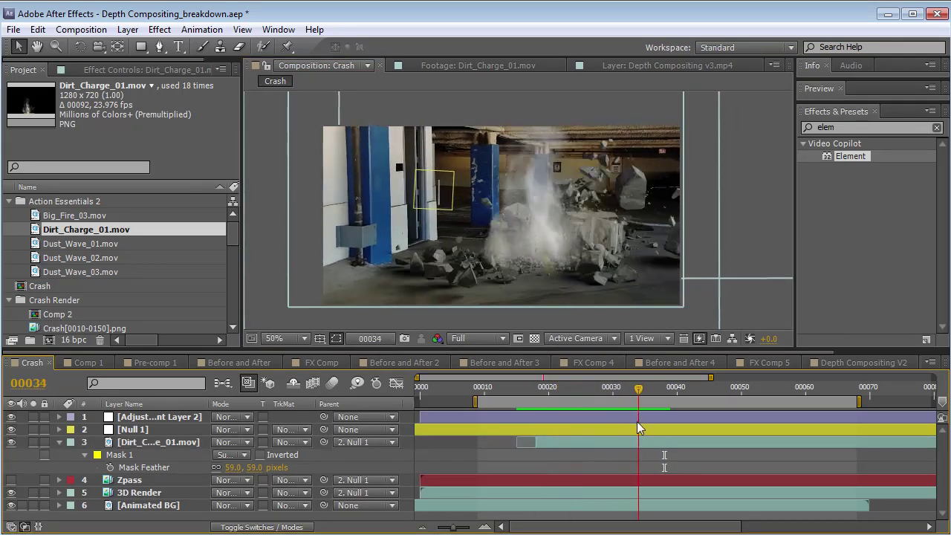
left_click_drag(580, 388, 572, 391)
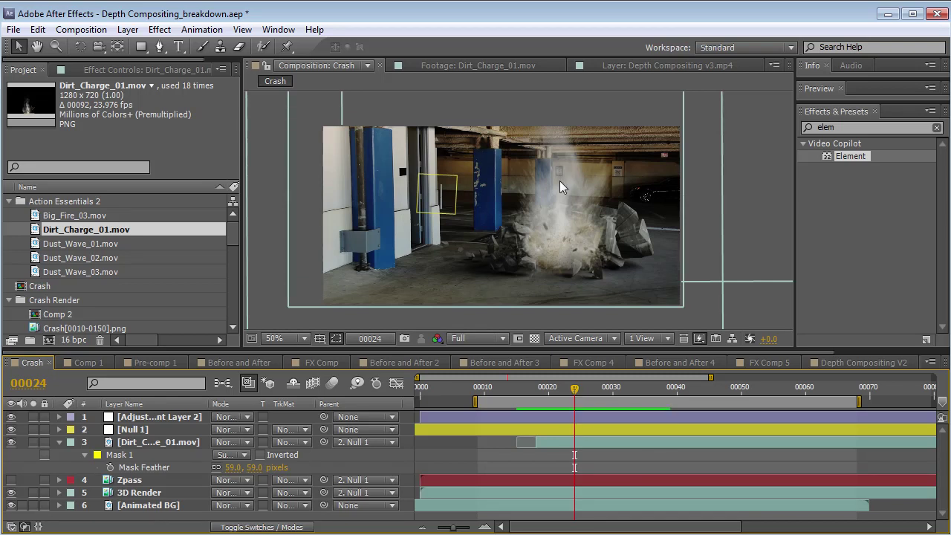
Apply a Tint effect to the Dirt_Charge_01.mov layer while viewing the dust closely at frame 24.
key("space")
scroll(574, 252, "up", 1)
left_click_drag(602, 276, 559, 258)
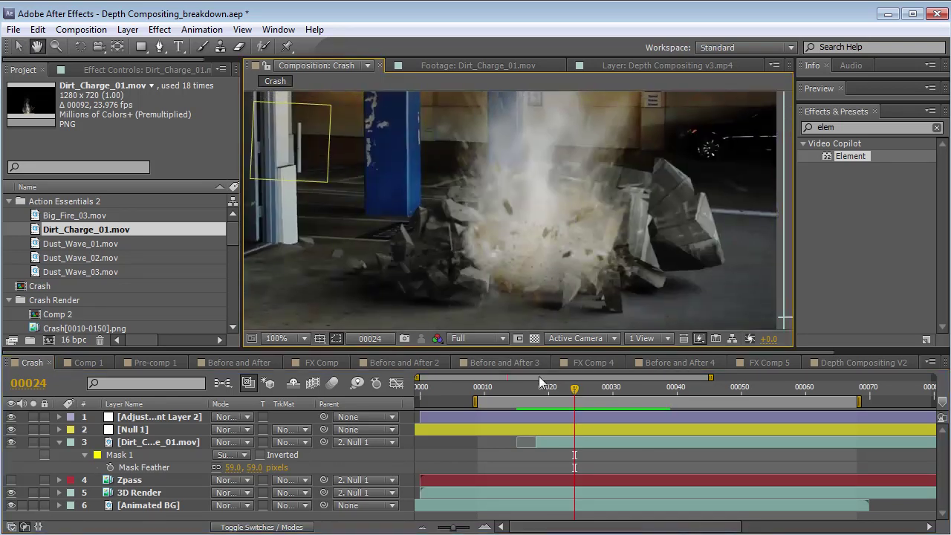
left_click(556, 444)
left_click(159, 29)
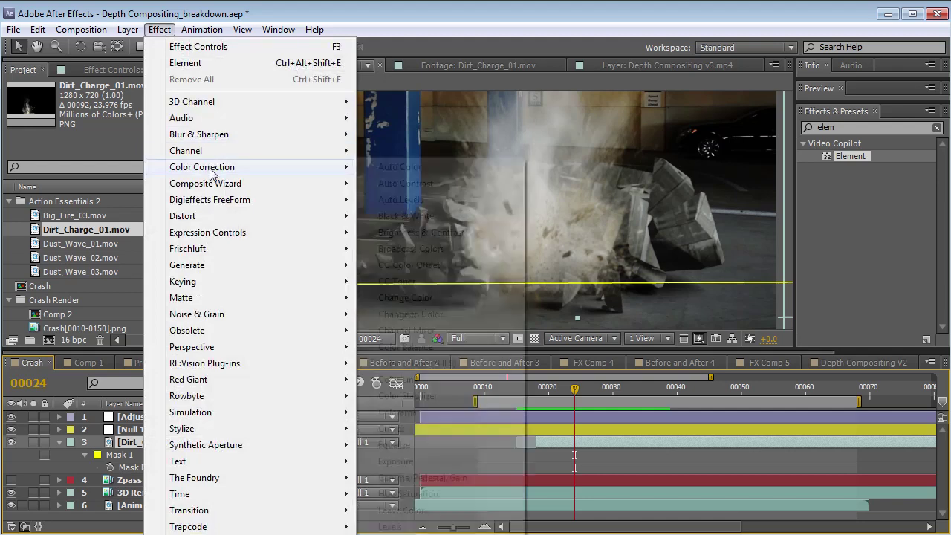
mouse_move(227, 168)
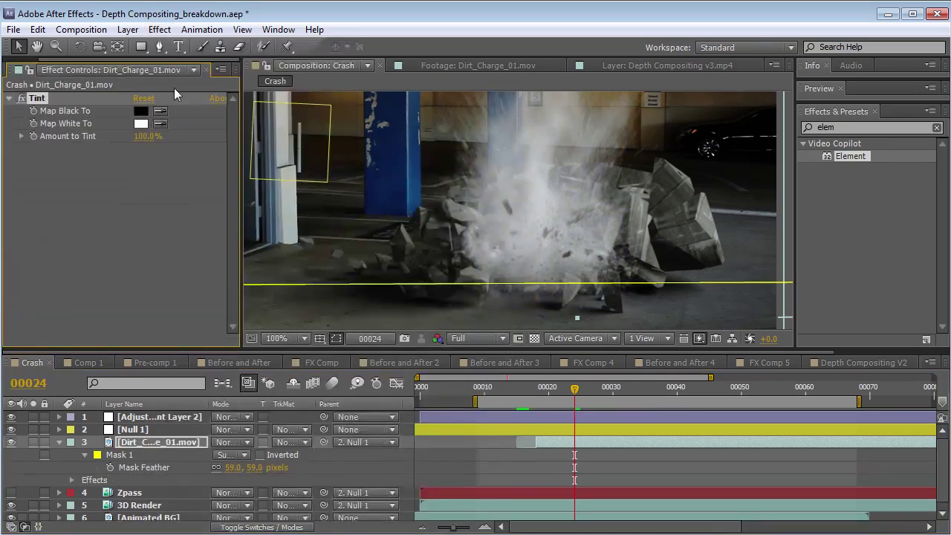
Add a Curves effect to the dirt charge, set Amount to Tint to 61%, and pull the RGB curve's midtones down.
left_click(159, 29)
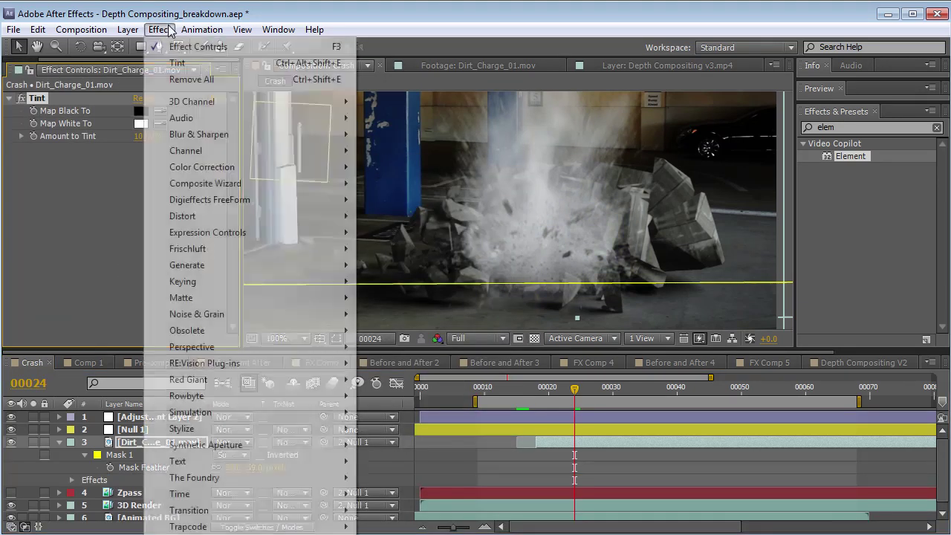
left_click(394, 428)
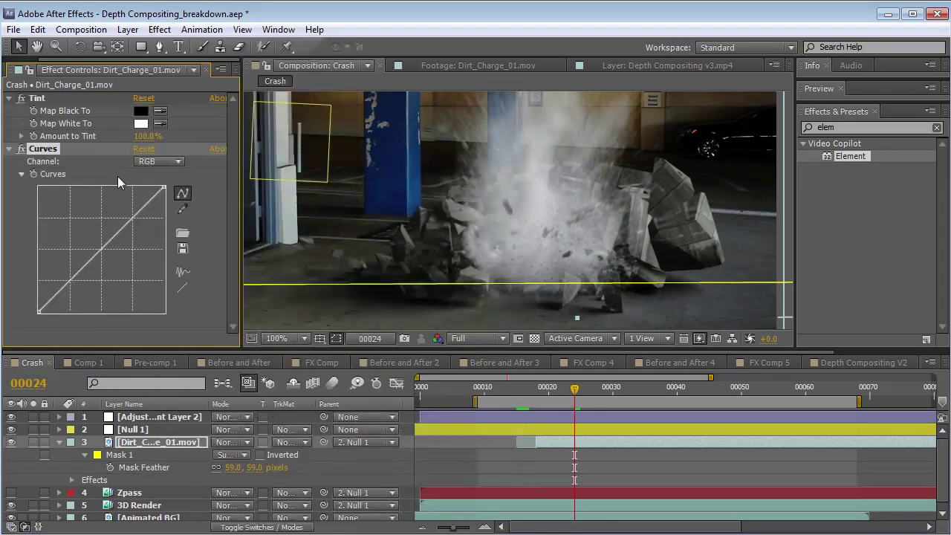
left_click_drag(146, 135, 117, 139)
left_click_drag(112, 238, 107, 260)
left_click_drag(74, 293, 71, 292)
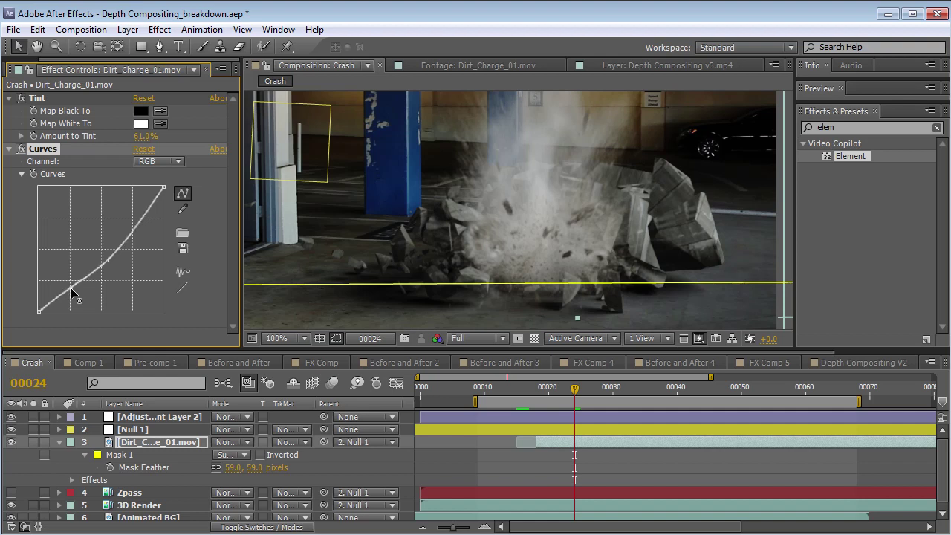
Lower the midpoint of the Red channel slightly in the dirt charge's Curves effect.
left_click(156, 162)
left_click(149, 194)
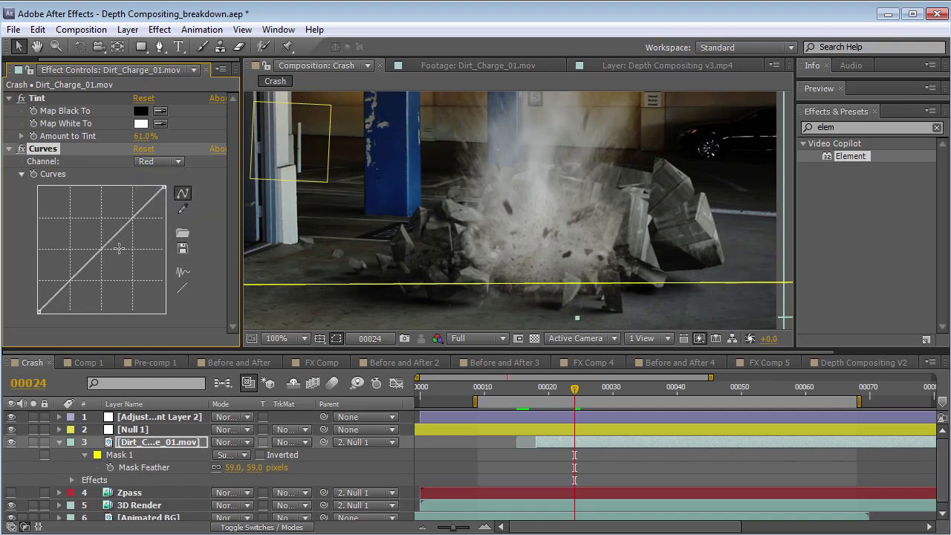
left_click_drag(101, 250, 102, 254)
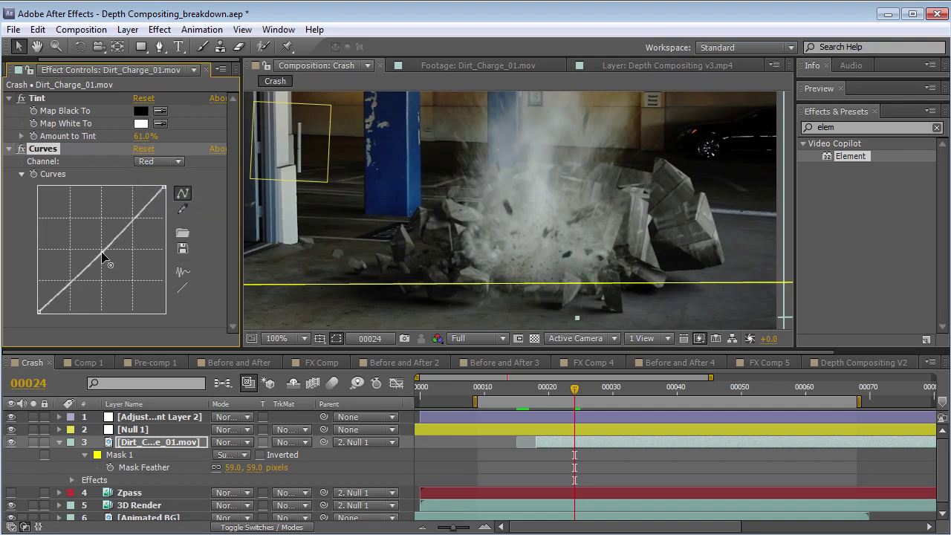
Scale the Dirt_Charge_01.mov layer to 106.2% and nudge it slightly upward over the debris.
mouse_move(568, 393)
left_mouse_down()
mouse_move(548, 403)
mouse_move(614, 409)
mouse_move(581, 401)
left_mouse_up()
scroll(553, 249, "down", 1)
key("s")
left_click_drag(256, 456, 265, 458)
left_click_drag(521, 223, 519, 219)
mouse_move(580, 393)
left_mouse_down()
mouse_move(556, 393)
mouse_move(580, 394)
left_mouse_up()
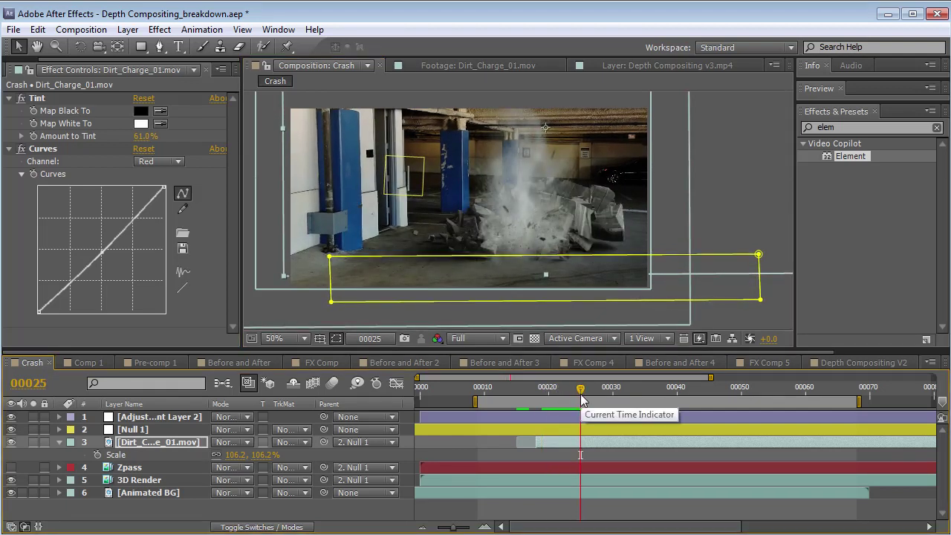
Collapse the Dirt_Charge_01.mov layer's properties and move the Zpass layer directly above it.
left_click(60, 442)
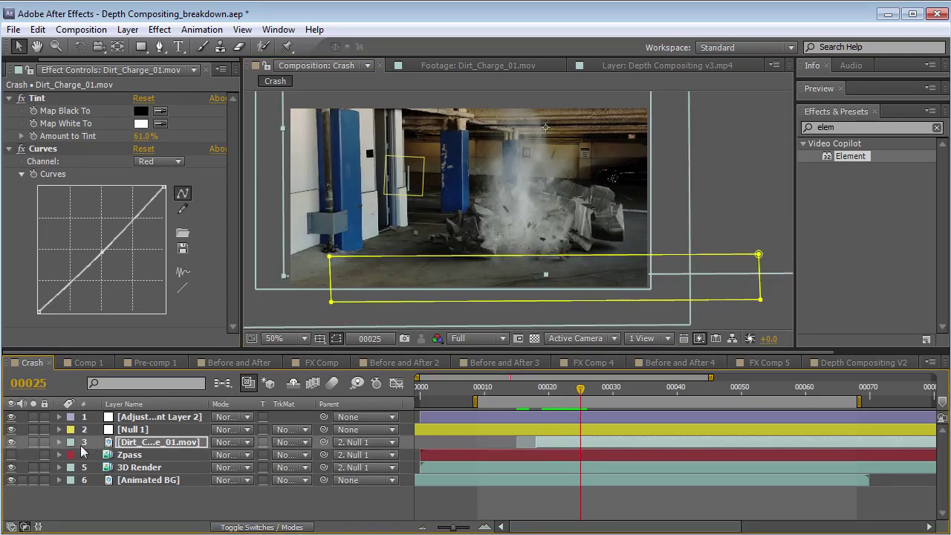
left_click(132, 454)
left_click_drag(126, 455, 126, 443)
left_click(138, 454)
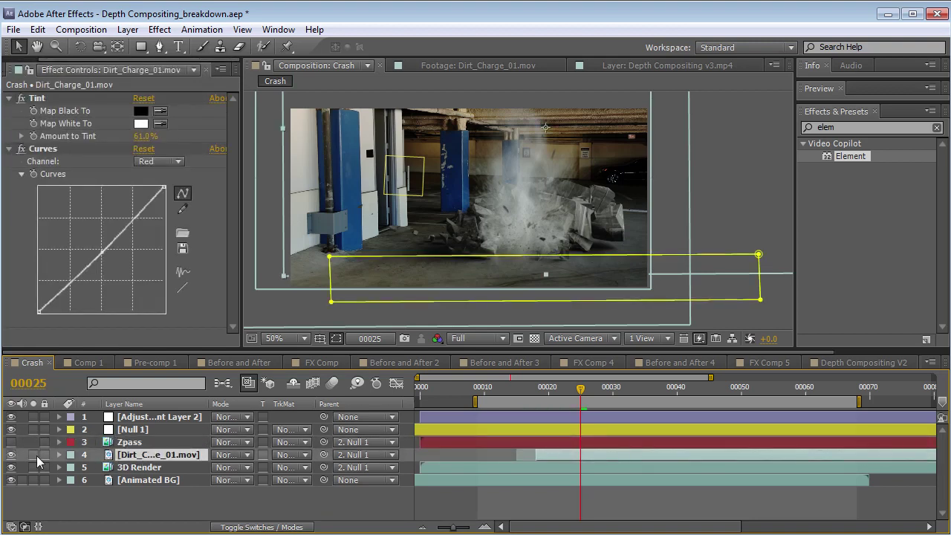
Show and solo the Zpass layer and apply an Exposure effect to it.
left_click(11, 442)
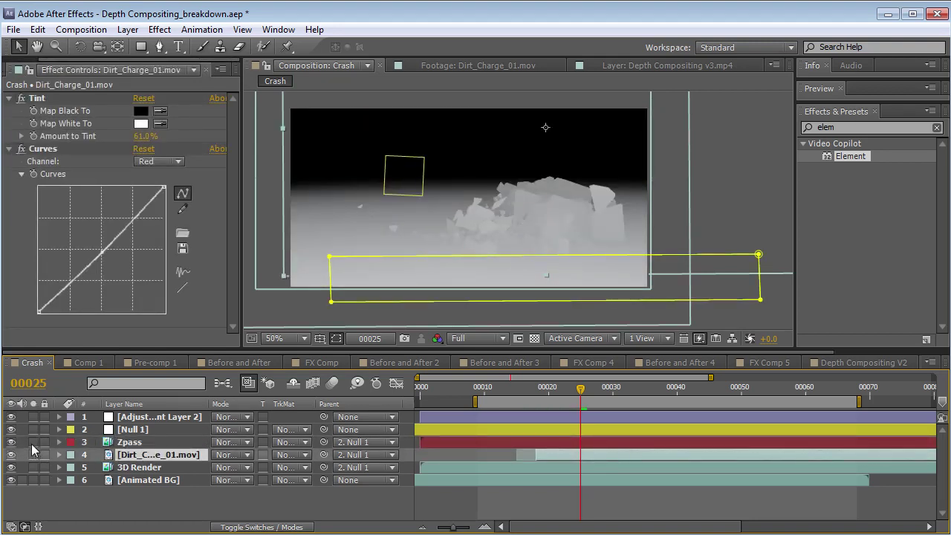
left_click(33, 442)
left_click(130, 442)
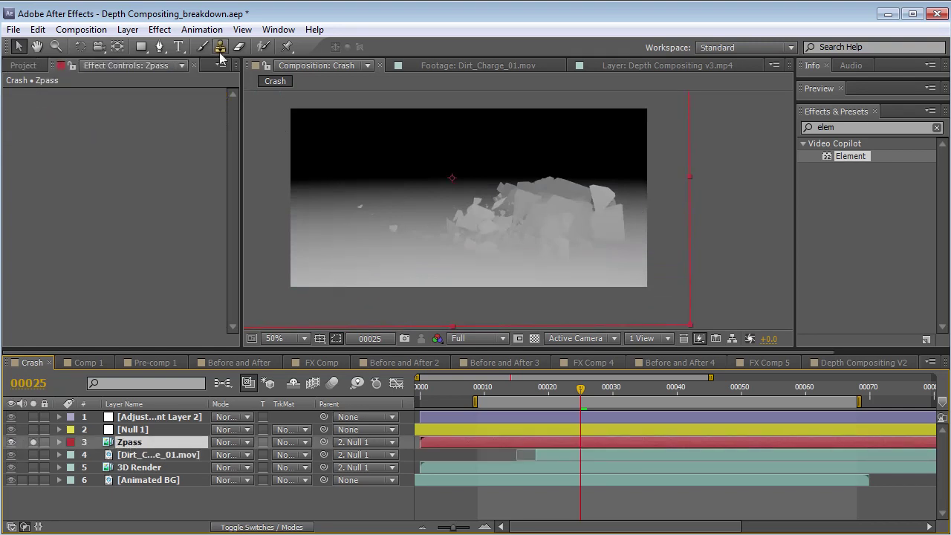
left_click(159, 29)
mouse_move(233, 168)
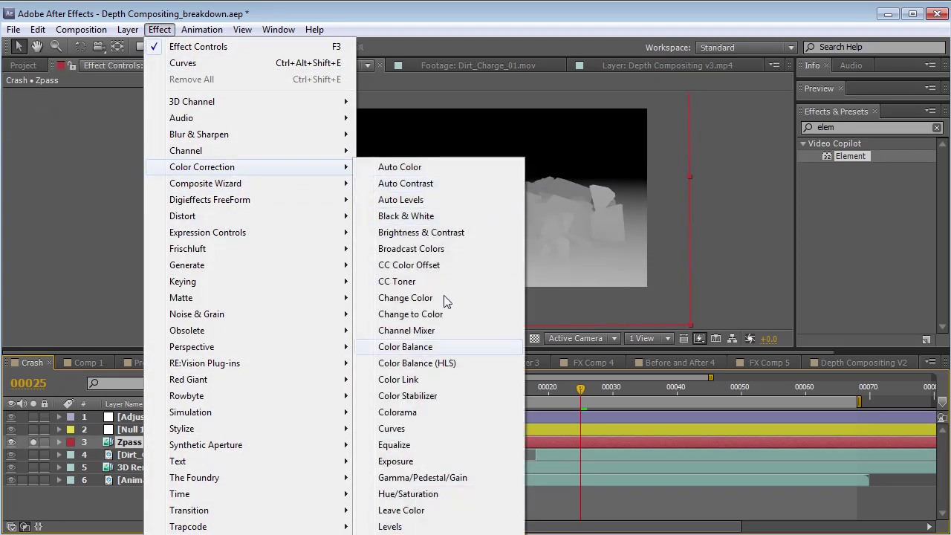
left_click(396, 462)
Set the Zpass layer's Exposure to 2.00 with Gamma Correction 0.10, and duplicate the effect.
left_click_drag(143, 165, 91, 162)
left_click_drag(144, 141, 293, 140)
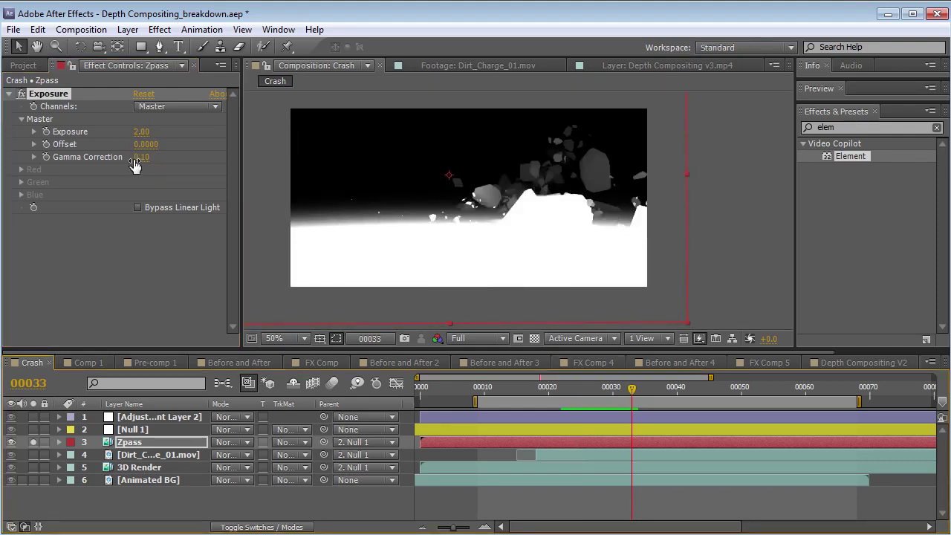
left_click_drag(141, 160, 129, 159)
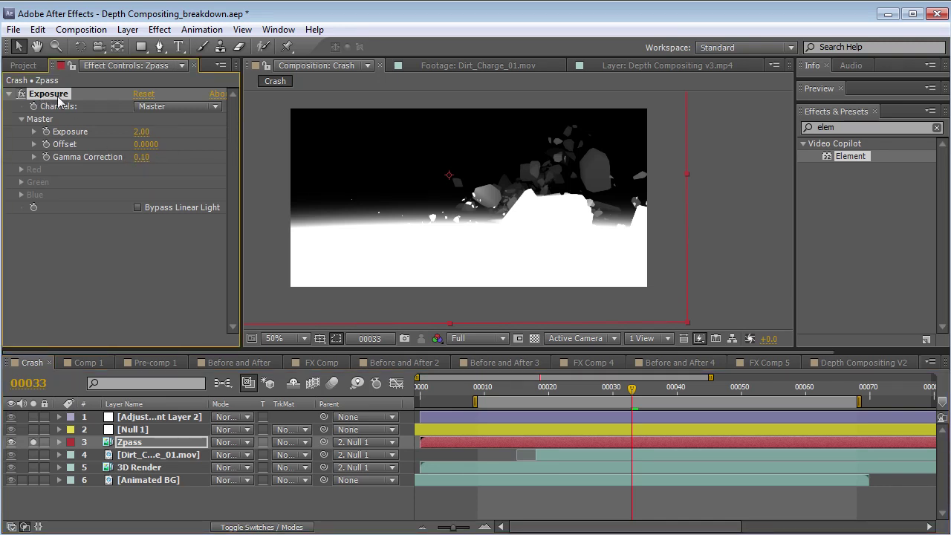
key("ctrl+d")
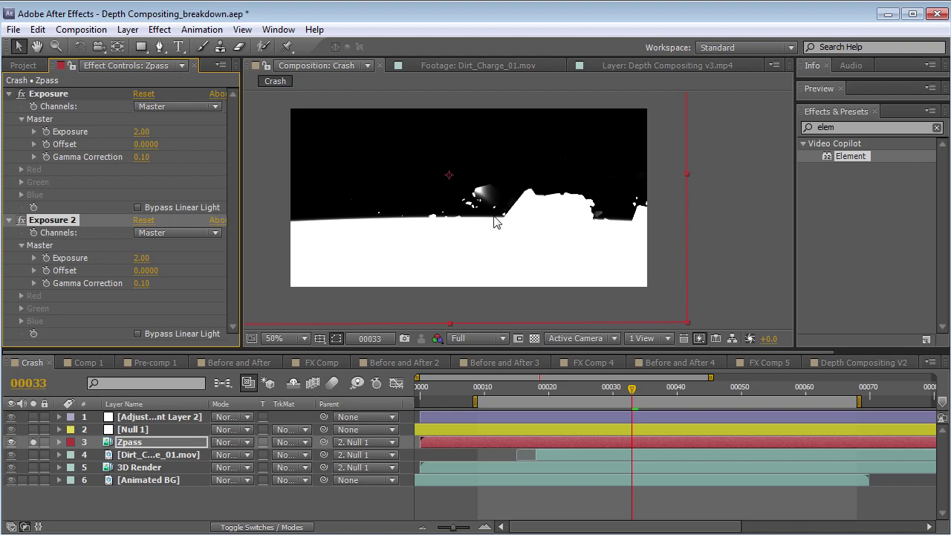
Set the first Exposure effect's Exposure value to 1.45 at frame 29, keeping the foreground debris white and the background black.
left_click_drag(631, 393, 607, 394)
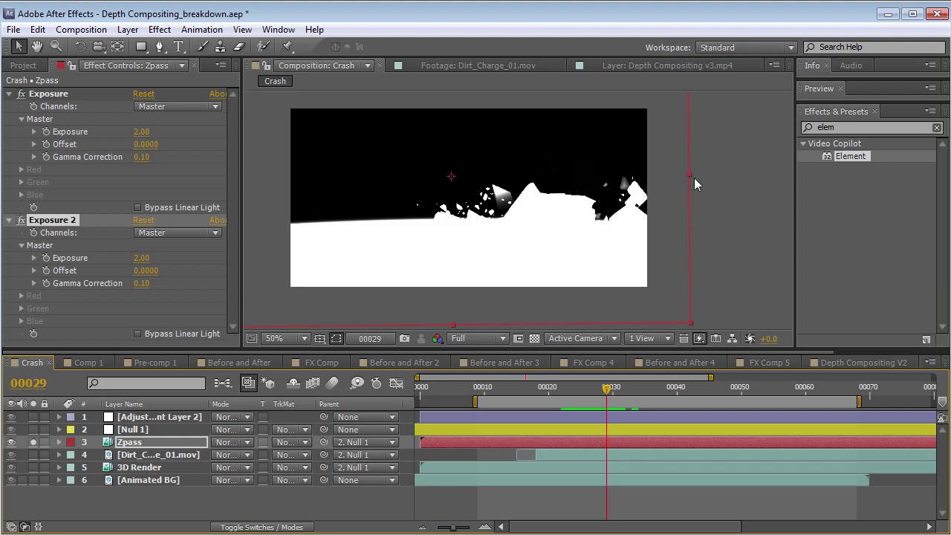
left_click_drag(139, 285, 154, 263)
key("ctrl+z")
mouse_move(137, 131)
left_mouse_down()
mouse_move(147, 132)
mouse_move(122, 131)
mouse_move(149, 132)
mouse_move(132, 130)
left_mouse_up()
left_click_drag(146, 285, 115, 284)
mouse_move(139, 133)
left_mouse_down()
mouse_move(156, 133)
mouse_move(111, 132)
mouse_move(171, 131)
mouse_move(138, 136)
left_mouse_up()
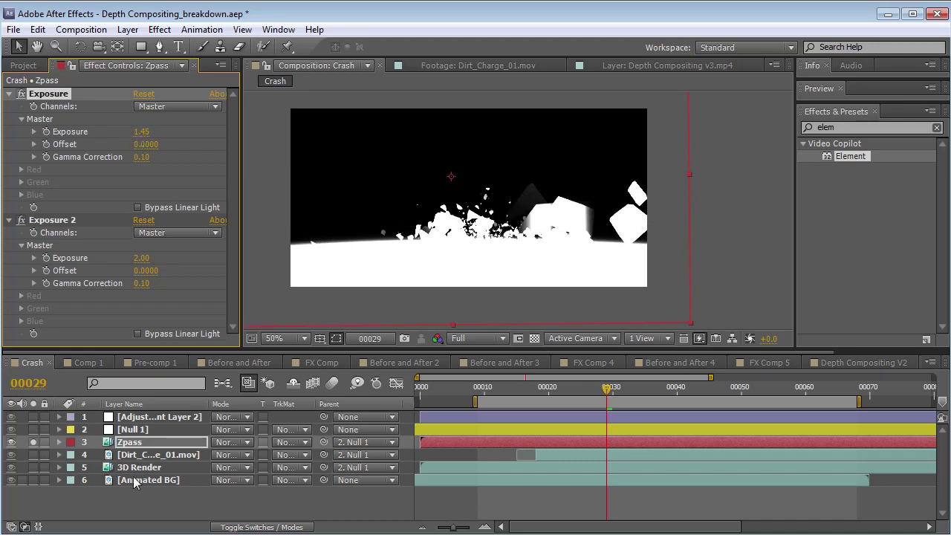
Turn off the Zpass solo and set the Dirt_Charge_01.mov layer's track matte to Luma Inverted Matte "Zpass".
left_click(160, 455)
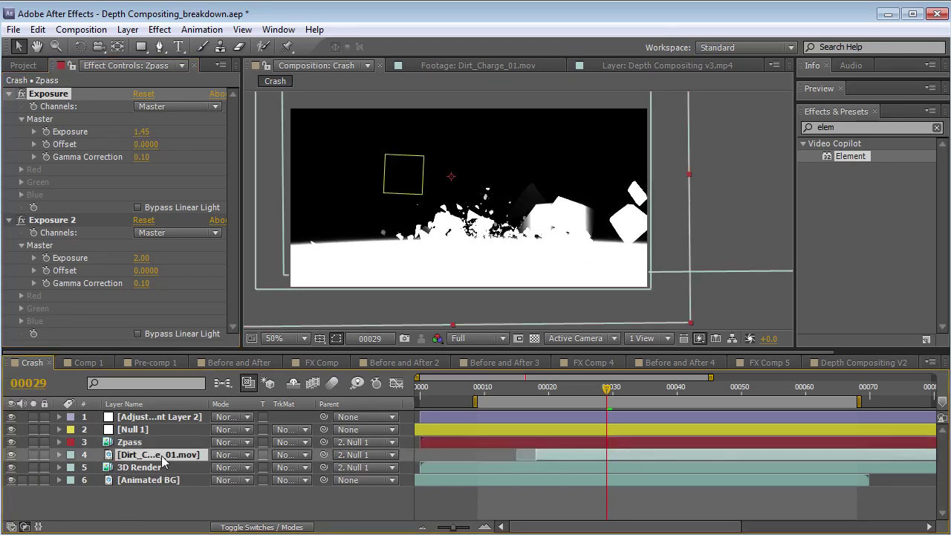
left_click(303, 454)
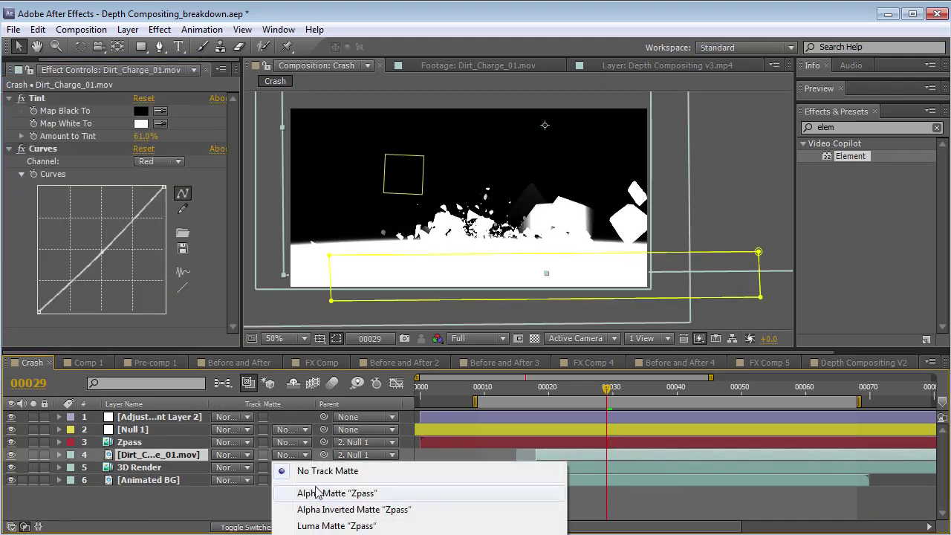
left_click(342, 533)
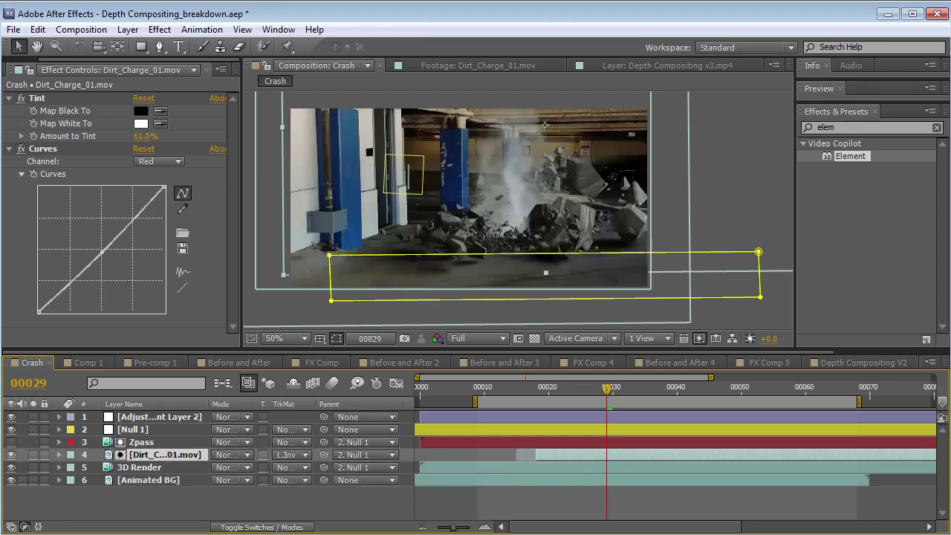
Reselect Luma Inverted Matte "Zpass" for the Dirt_Charge_01.mov layer and examine the dust against the debris between frames 19 and 25.
left_click(305, 454)
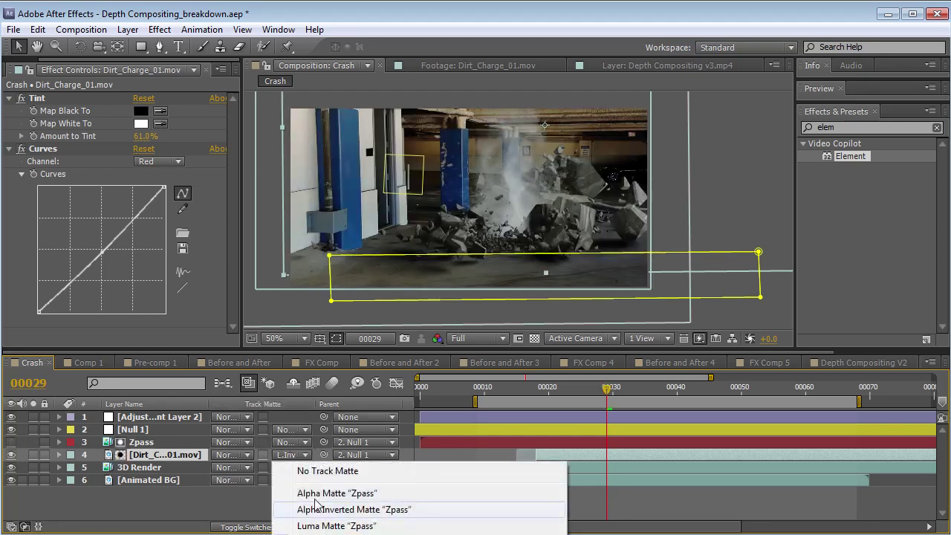
left_click(342, 532)
left_click_drag(584, 388, 540, 396)
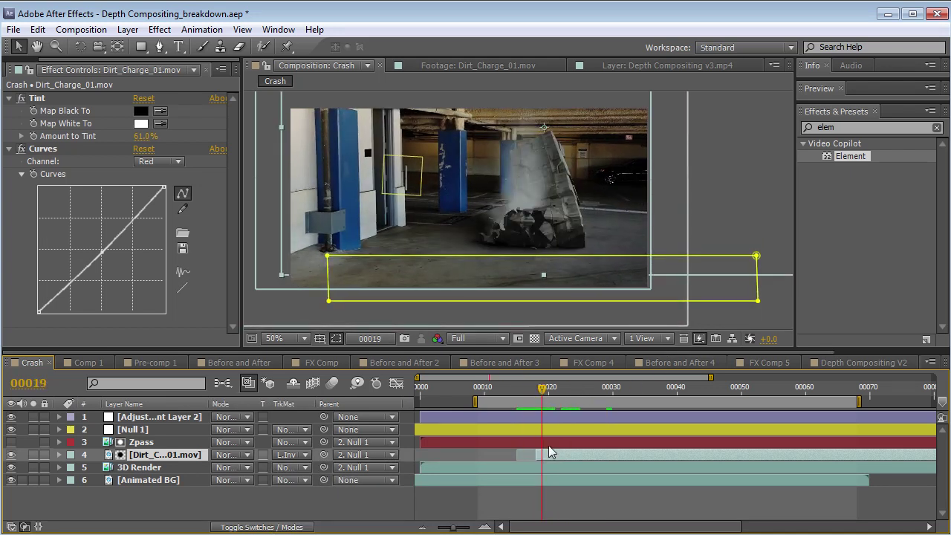
scroll(544, 260, "up", 2)
left_click_drag(521, 376, 581, 394)
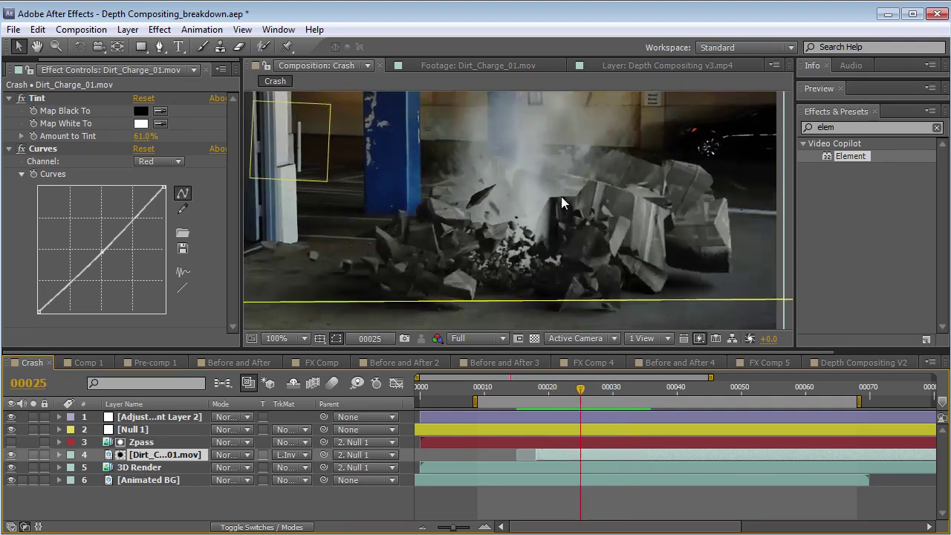
scroll(561, 196, "down", 2)
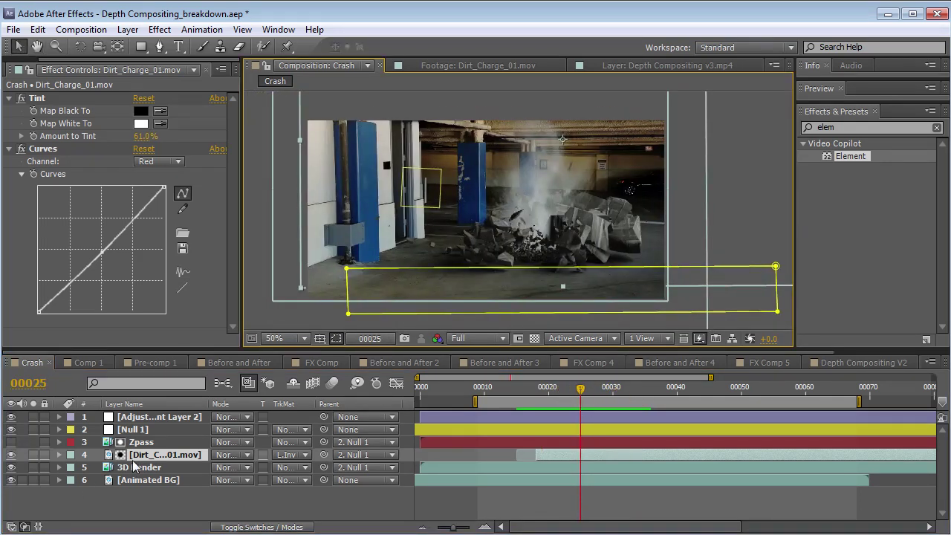
Adjust the Zpass layer's first Exposure effect to Exposure 0.65 with Gamma Correction 0.46 and preview the composite.
left_click(141, 443)
left_click_drag(139, 157, 101, 148)
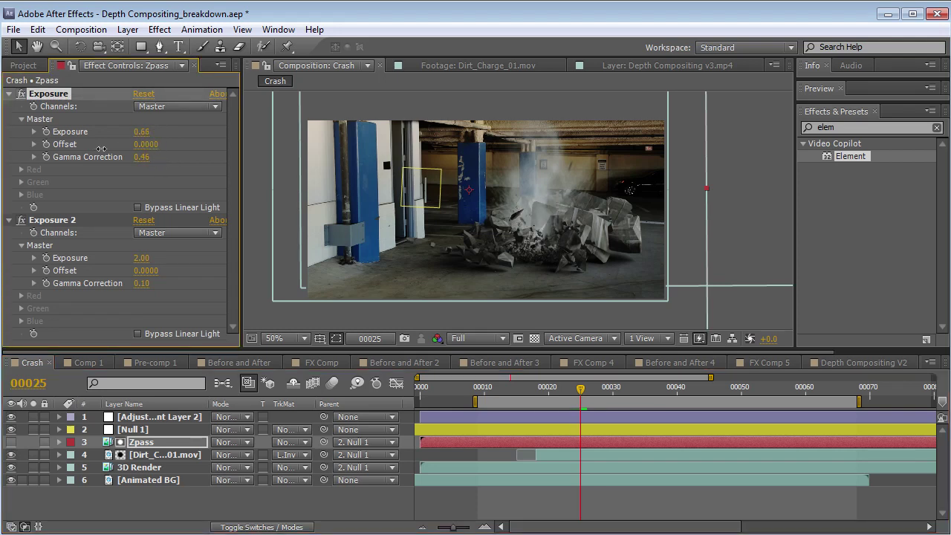
scroll(516, 265, "up", 1)
scroll(515, 259, "down", 1)
key("KP_0")
Set the Zpass layer's Exposure 2 effect to Exposure 1.70 and review the matted dust up to frame 36.
left_click(555, 390)
left_click_drag(142, 260, 123, 259)
key("KP_0")
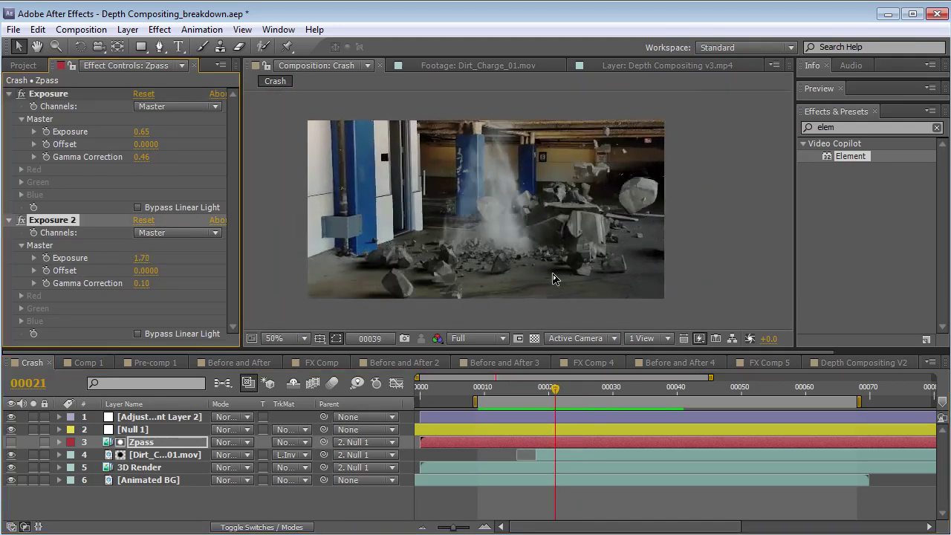
left_click_drag(564, 389, 593, 386)
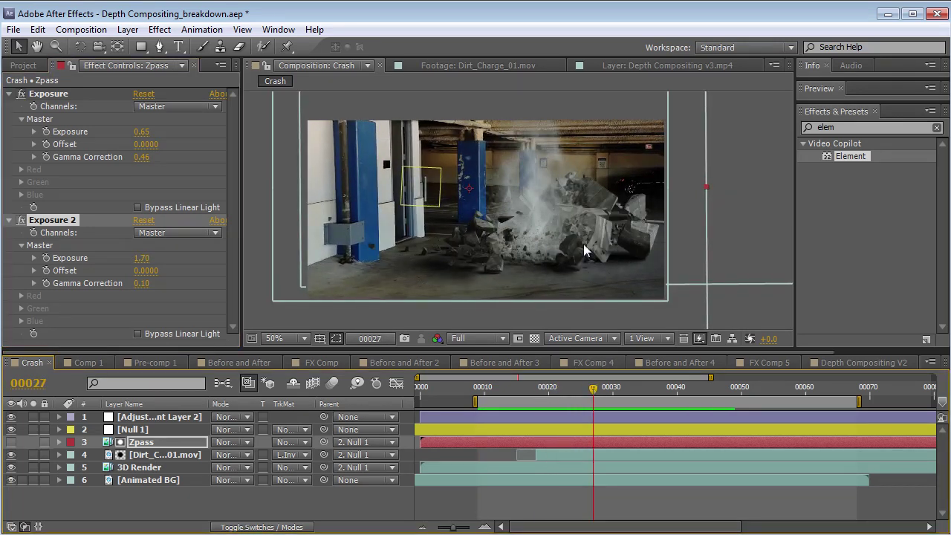
left_click_drag(588, 390, 575, 390)
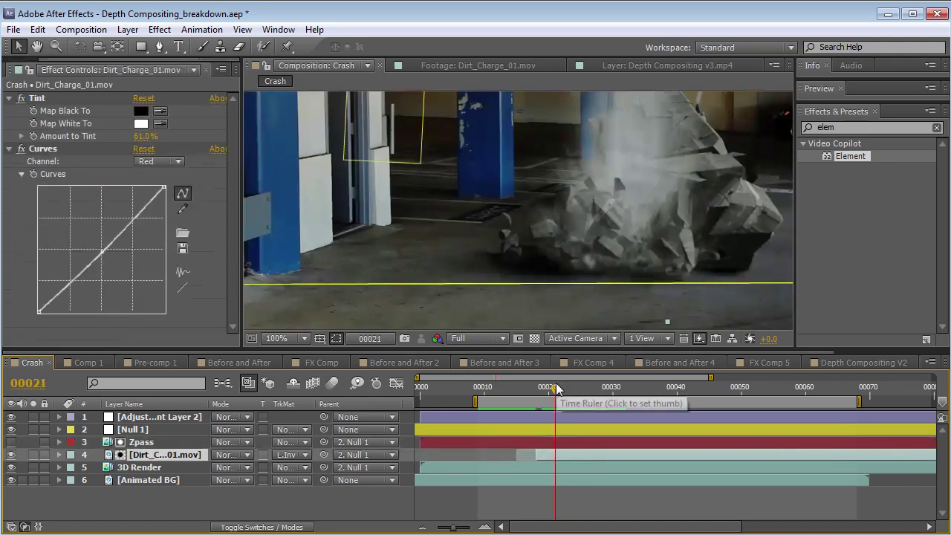
left_click_drag(557, 388, 653, 384)
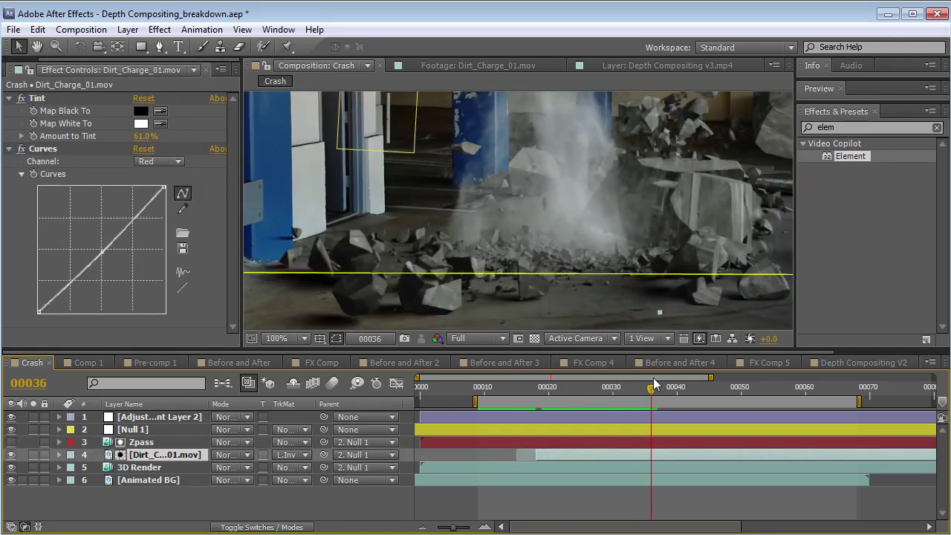
scroll(603, 266, "down", 2)
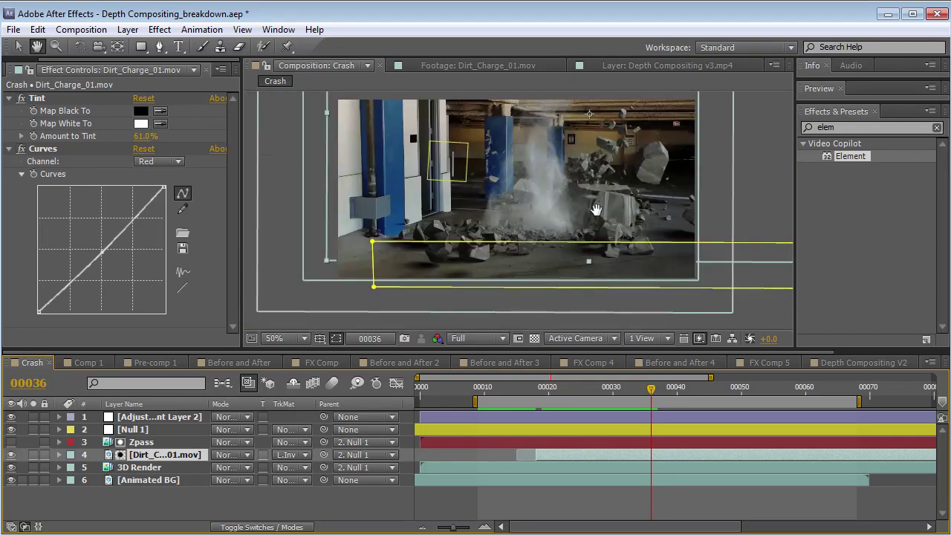
At frame 28, duplicate the Zpass and Dirt_Charge_01.mov layers together as a second matted dust pair.
left_click(574, 386)
left_click_drag(574, 386, 598, 399)
left_click(139, 443)
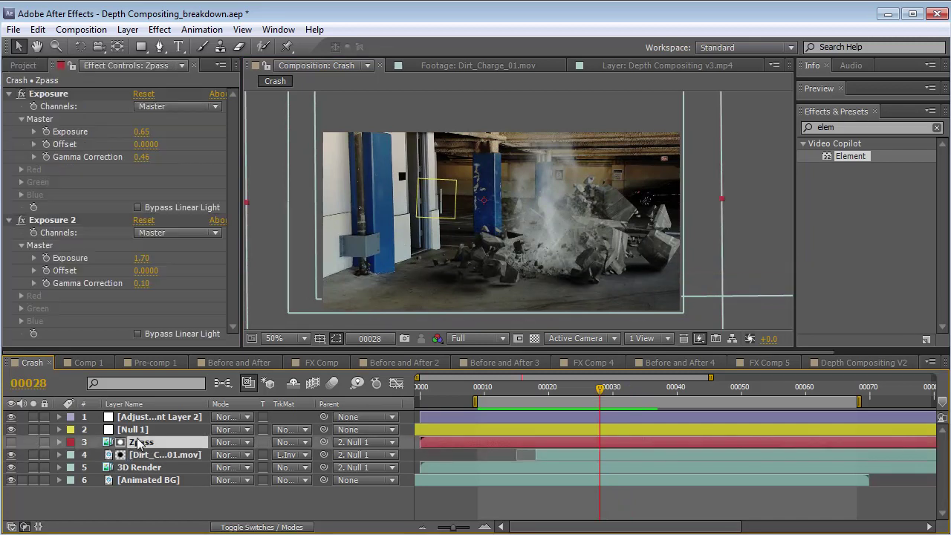
left_click(145, 454, "shift")
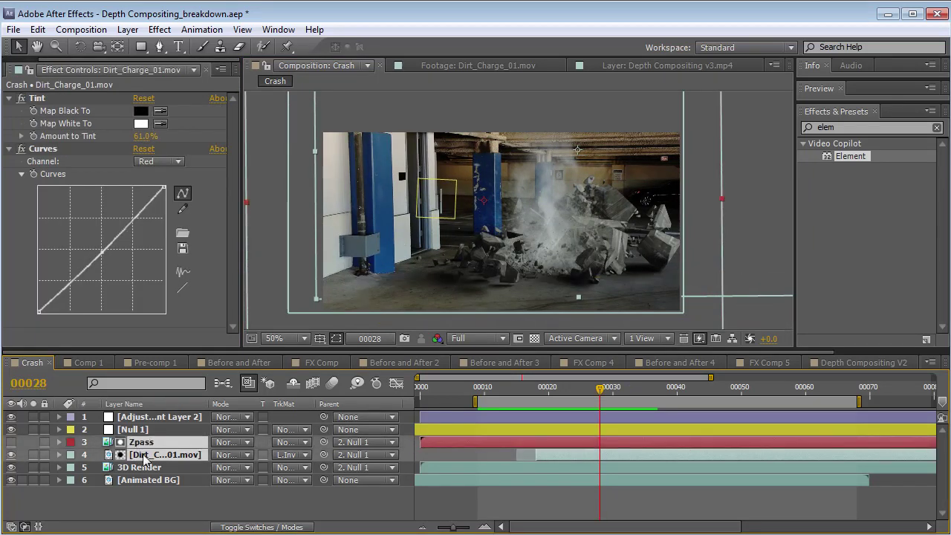
key("ctrl+d")
left_click(138, 465)
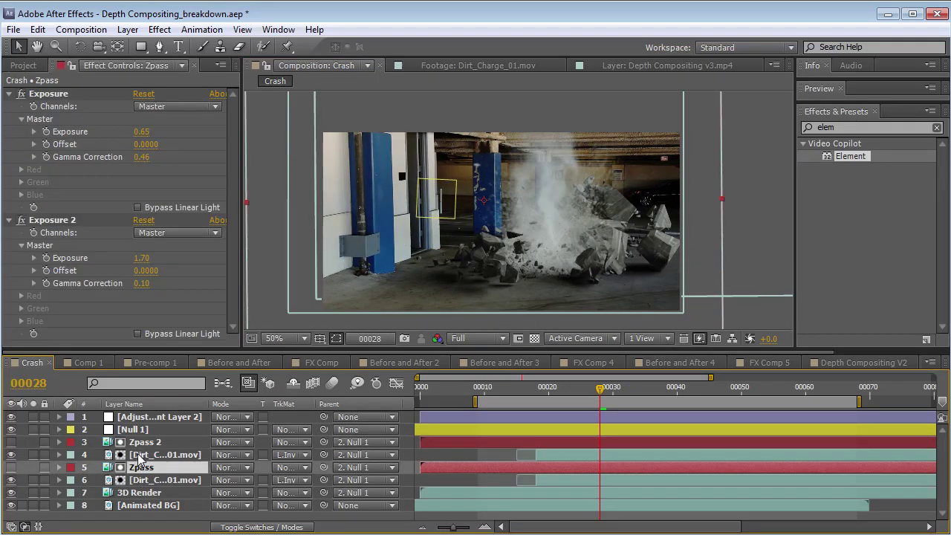
Shift the upper Dirt_Charge_01.mov duplicate to start at about frame 24 and move it up and right over the debris.
left_click_drag(553, 454, 579, 455)
left_click_drag(533, 387, 573, 394)
left_click_drag(570, 455, 584, 457)
left_click_drag(557, 258, 586, 228)
Solo the duplicated dirt charge, set the first Exposure effect on Zpass 2 to Exposure 1.02, and turn the solo off.
left_click(145, 442)
left_click(32, 454)
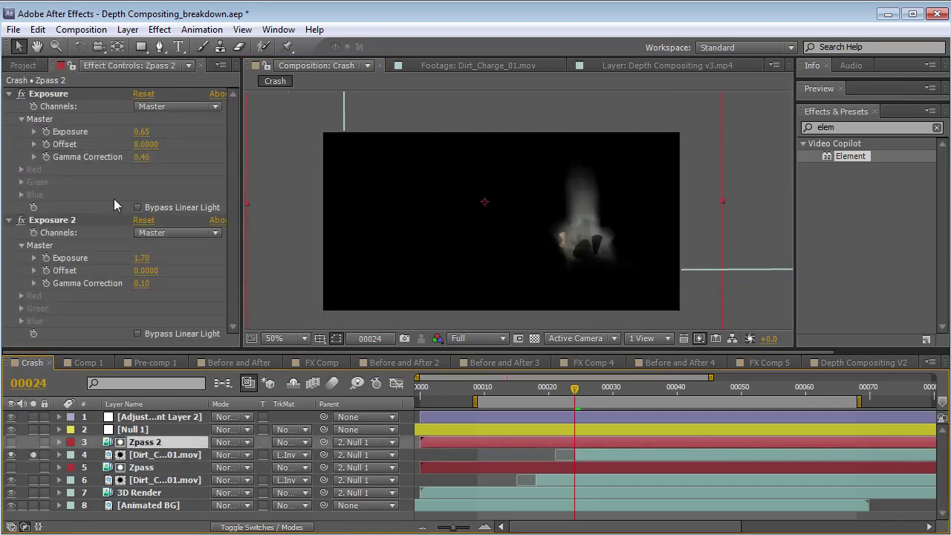
left_click_drag(144, 138, 156, 164)
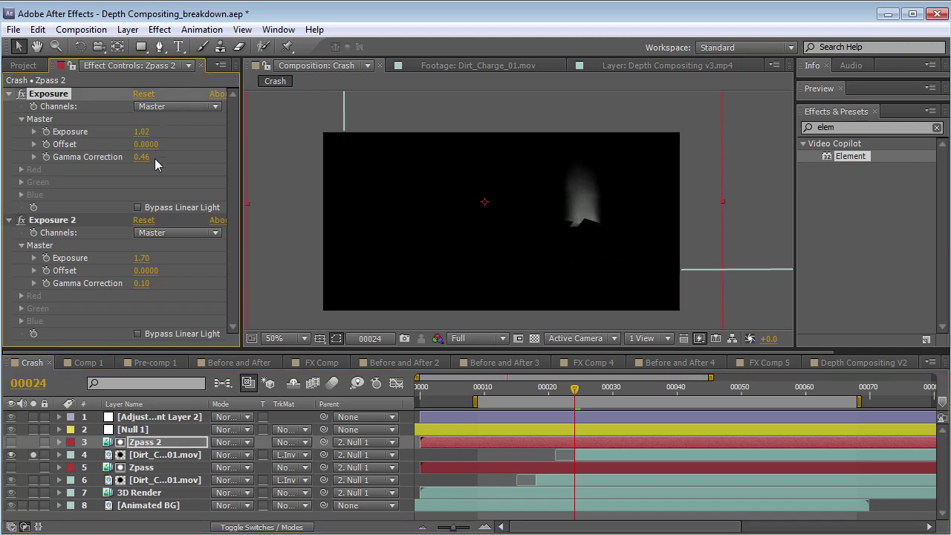
left_click(32, 454)
At frame 32, rotate and reposition the duplicated Dirt_Charge_01.mov layer over the debris and set its Scale to 84.2%.
left_click_drag(572, 392, 626, 413)
left_click(599, 454)
key("w")
key("v")
left_click_drag(586, 221, 605, 185)
key("s")
left_click_drag(271, 472, 254, 471)
left_click_drag(619, 190, 598, 212)
Flip the duplicated Dirt_Charge_01.mov layer horizontally with Scale -123.0, 84.2% and preview it up to frame 32.
key("space")
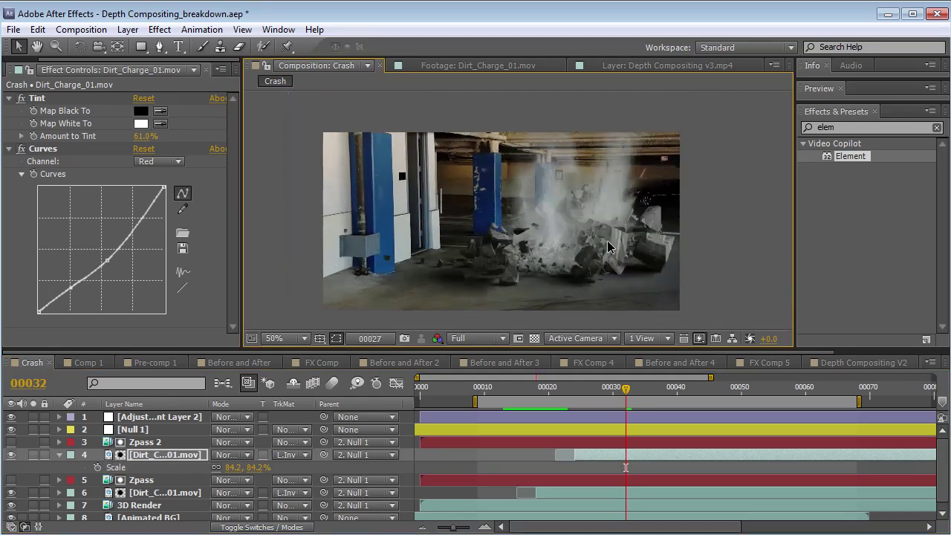
key("space")
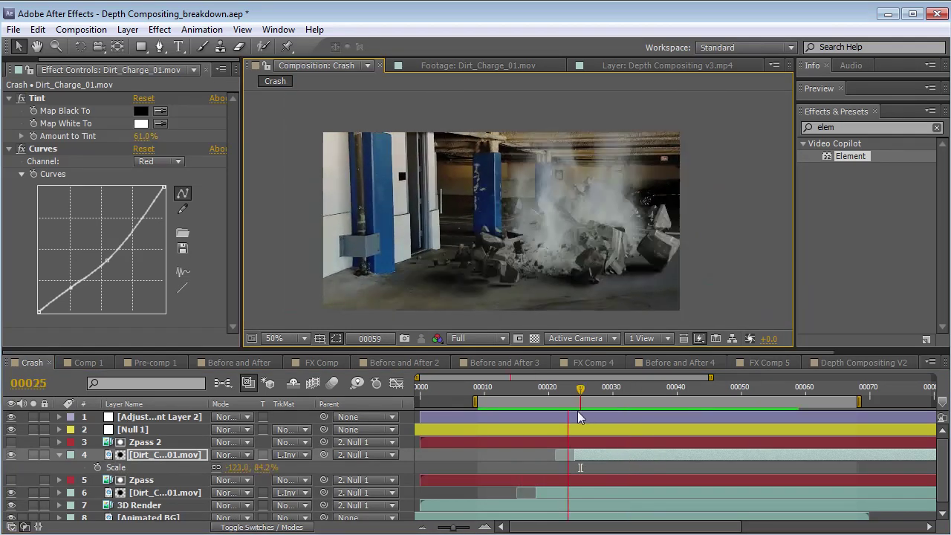
key("space")
left_click_drag(539, 392, 627, 402)
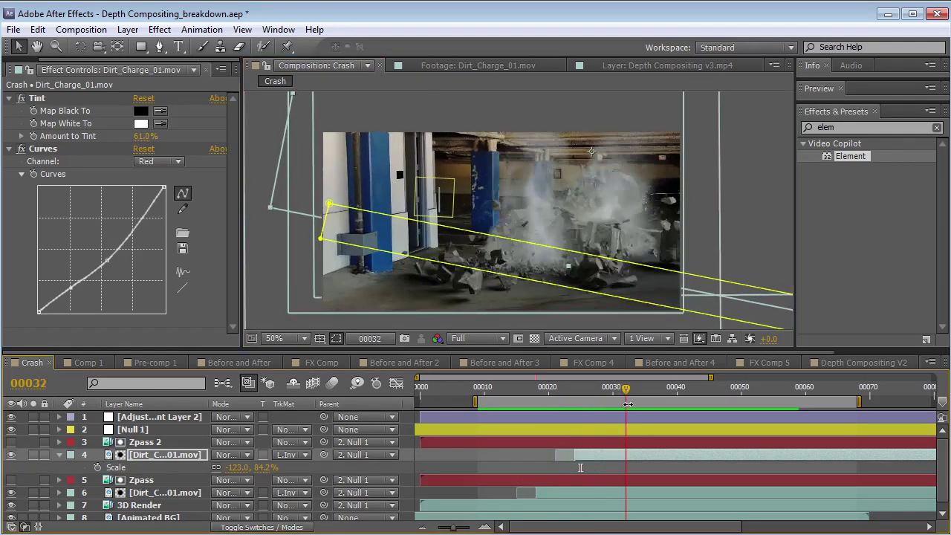
Add Dust_Wave_02.mov to the Crash composition directly below Zpass 2, starting at about frame 14, and position it over the debris.
left_click(24, 69)
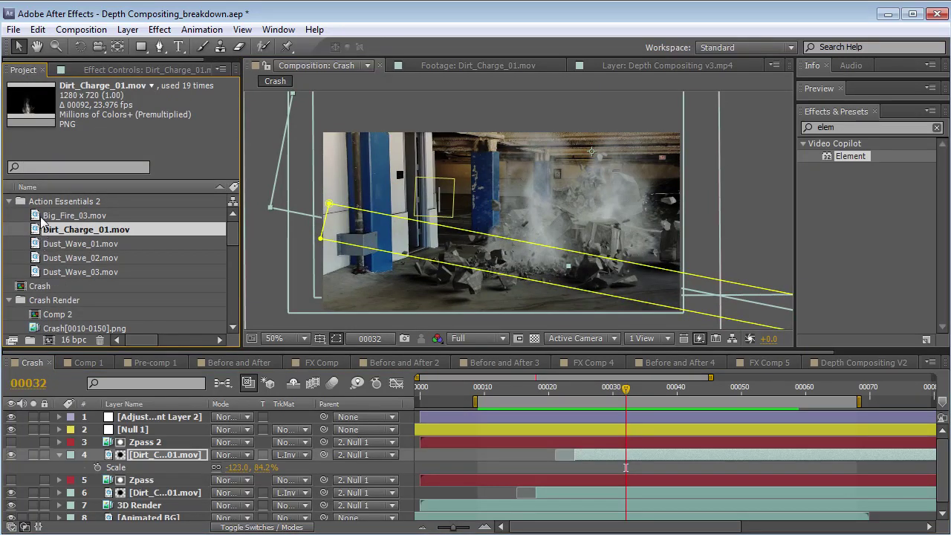
left_click_drag(39, 260, 486, 448)
left_click_drag(557, 451, 583, 452)
left_click_drag(382, 268, 468, 219)
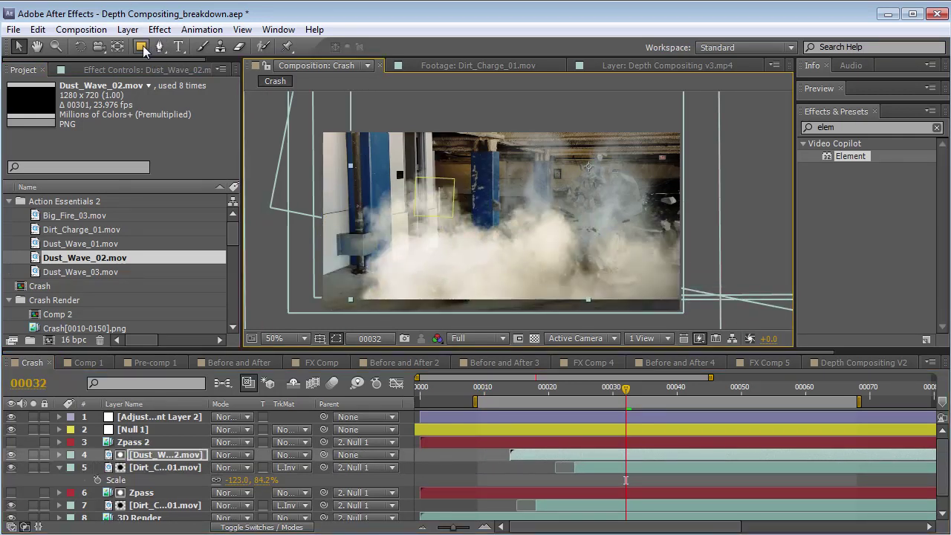
Draw a rectangular mask around the upper part of the Dust_Wave_02.mov layer and feather it 201 pixels.
left_click(142, 47)
left_click_drag(455, 139, 670, 242)
key("f")
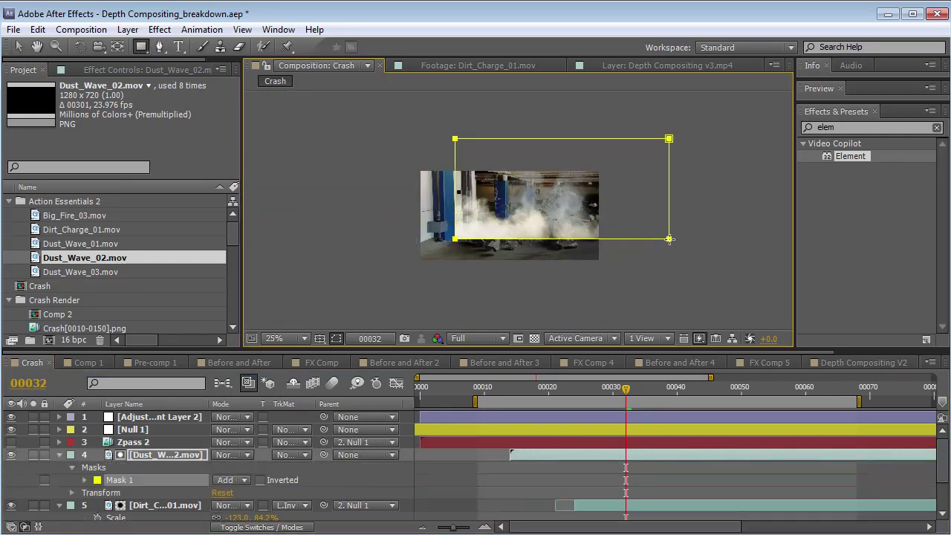
left_click_drag(254, 482, 386, 468)
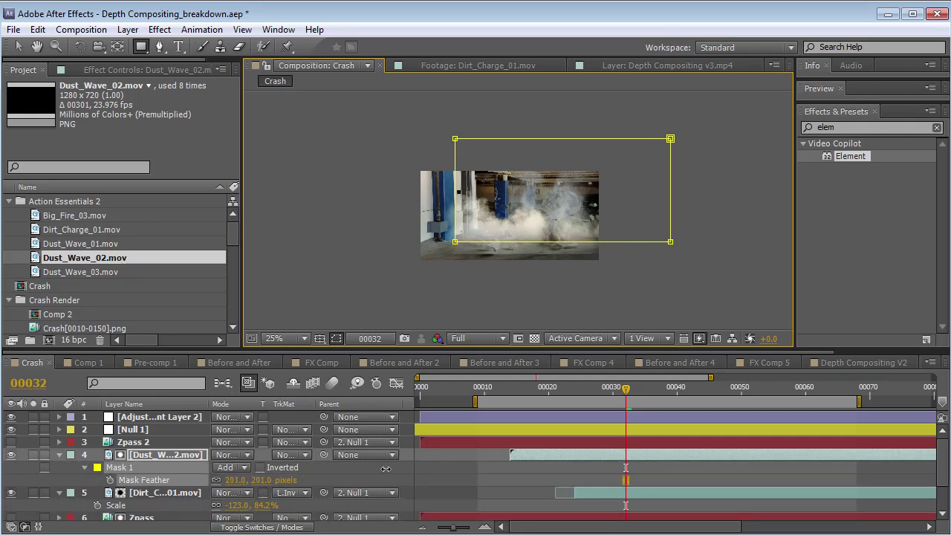
Lower the Dust_Wave_02.mov layer's opacity to 28% and shift its start to about frame 16.
key("t")
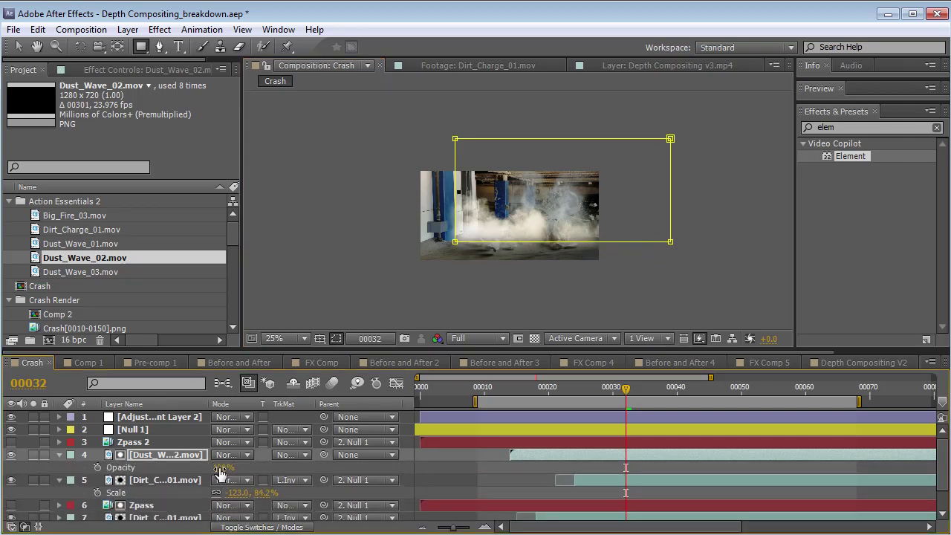
left_click_drag(220, 473, 166, 473)
key("v")
key("period")
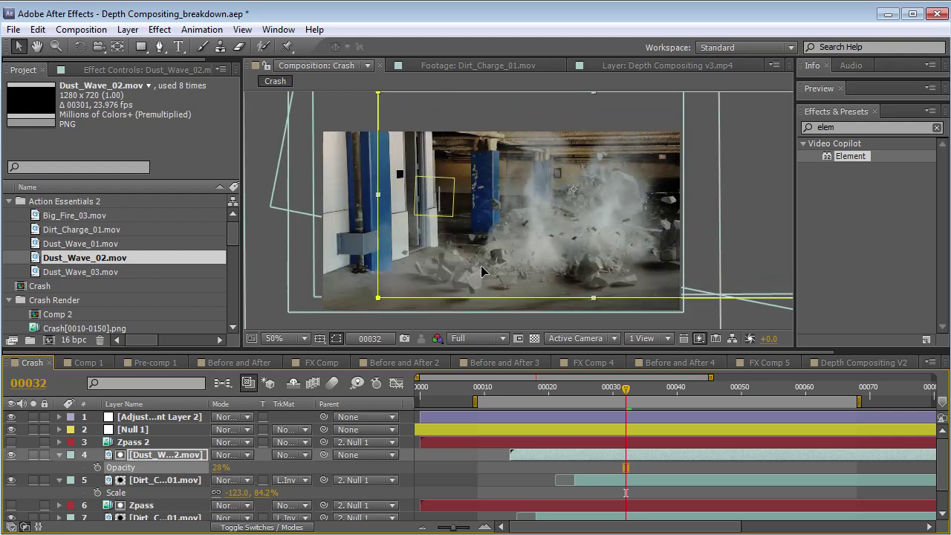
left_click_drag(617, 390, 542, 393)
left_click_drag(564, 453, 576, 454)
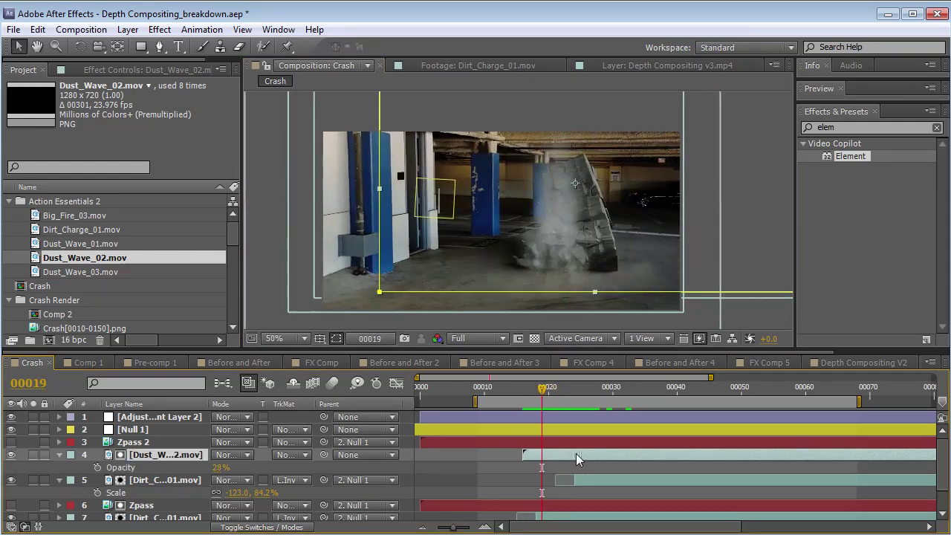
left_click_drag(541, 410, 575, 392)
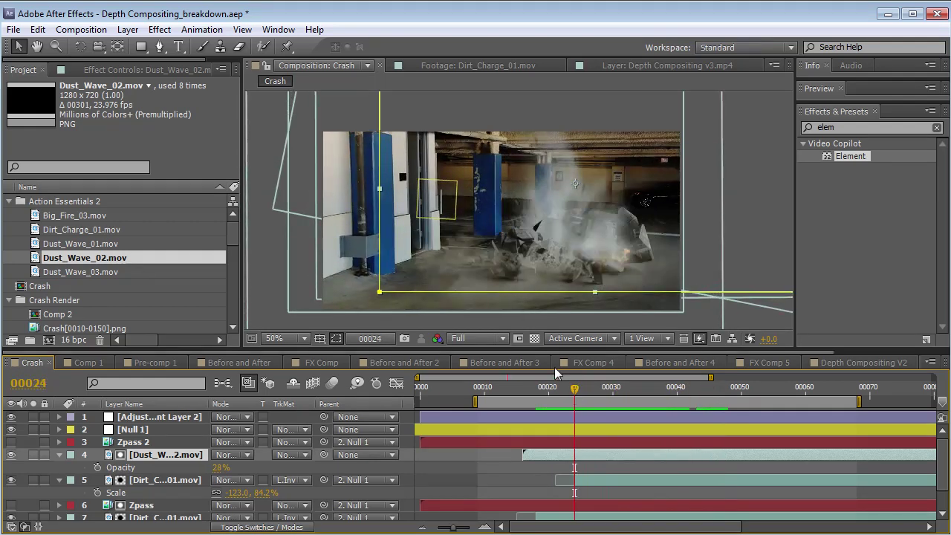
Apply a Tint effect to the Dust_Wave_02.mov layer and choose a new Map White To colour.
left_click(159, 30)
mouse_move(239, 169)
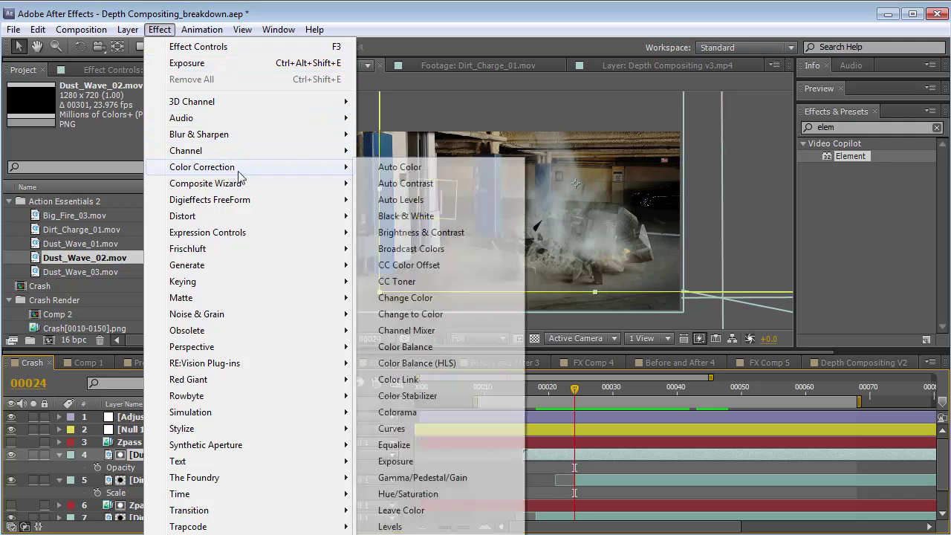
left_click(401, 534)
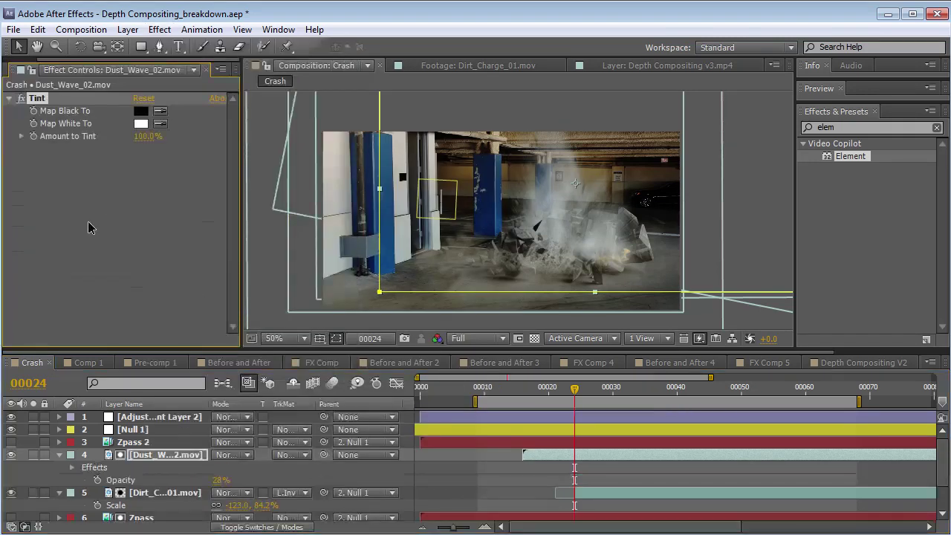
left_click(141, 124)
left_click(452, 344)
Place the Dust_Wave_02.mov layer above Zpass 2 and scale the duplicated Dirt_Charge_01.mov layer to -104.2, 76.5%.
left_click_drag(283, 413, 265, 295)
left_click(572, 270)
key("space")
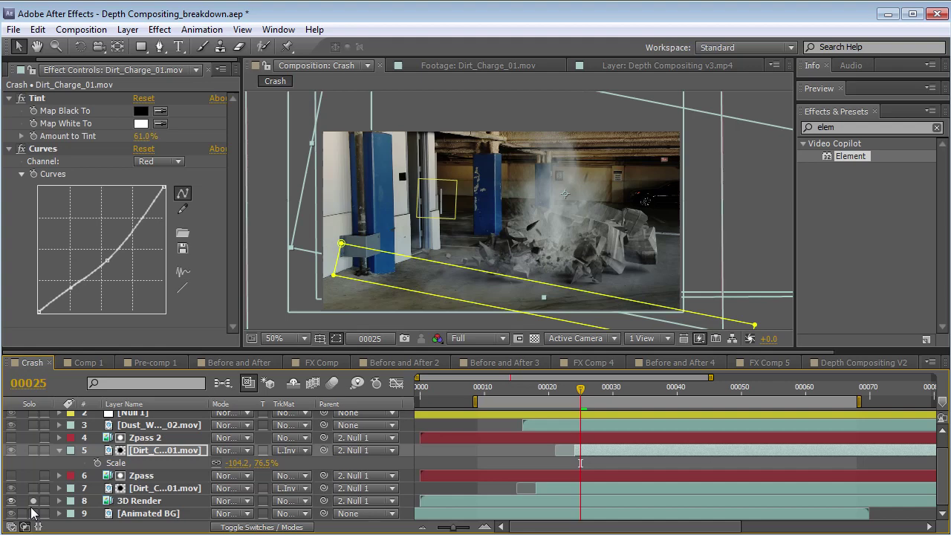
Preview the shot without dust by soloing the 3D Render, Animated BG and adjustment layer, and turn the solos off at frame 26.
scroll(22, 411, "up", 1)
key("KP_0")
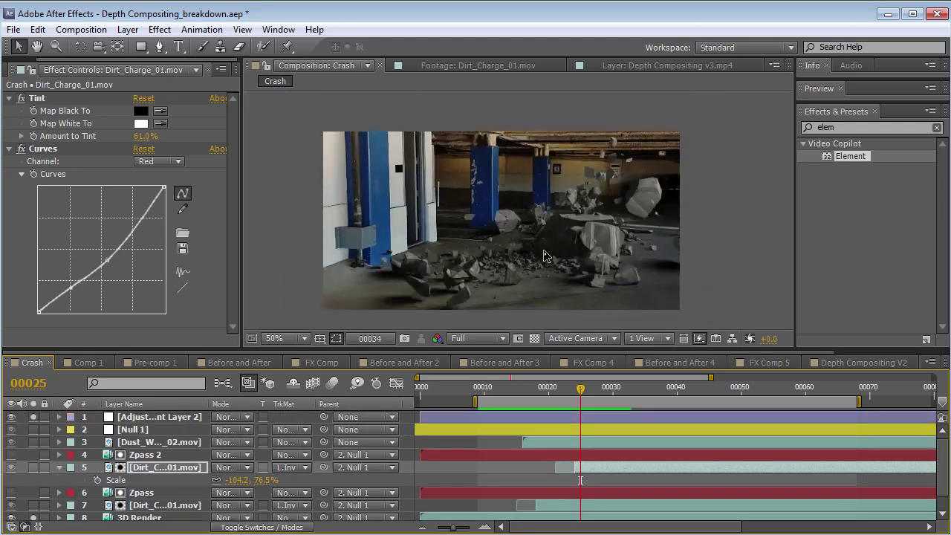
key("space")
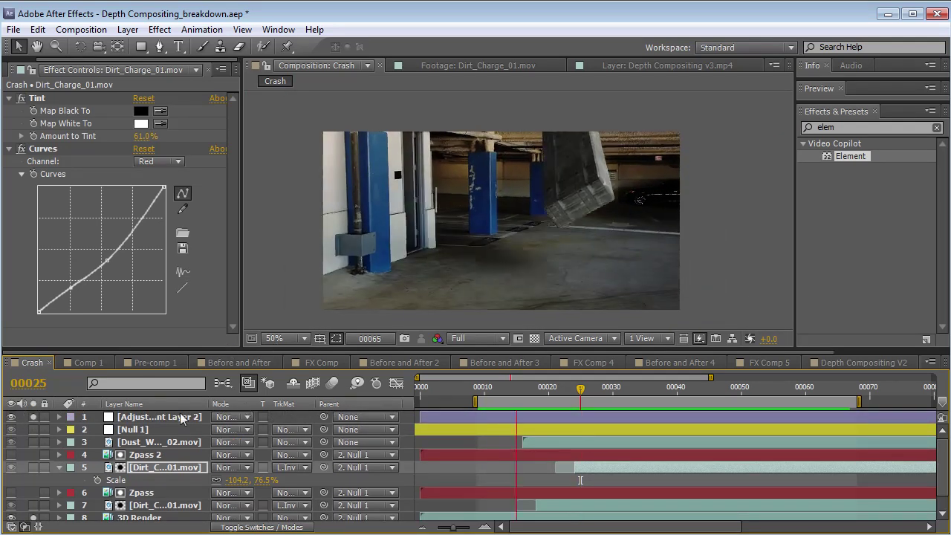
scroll(80, 479, "down", 1)
left_click(33, 514)
left_click_drag(583, 388, 586, 407)
left_click(500, 460)
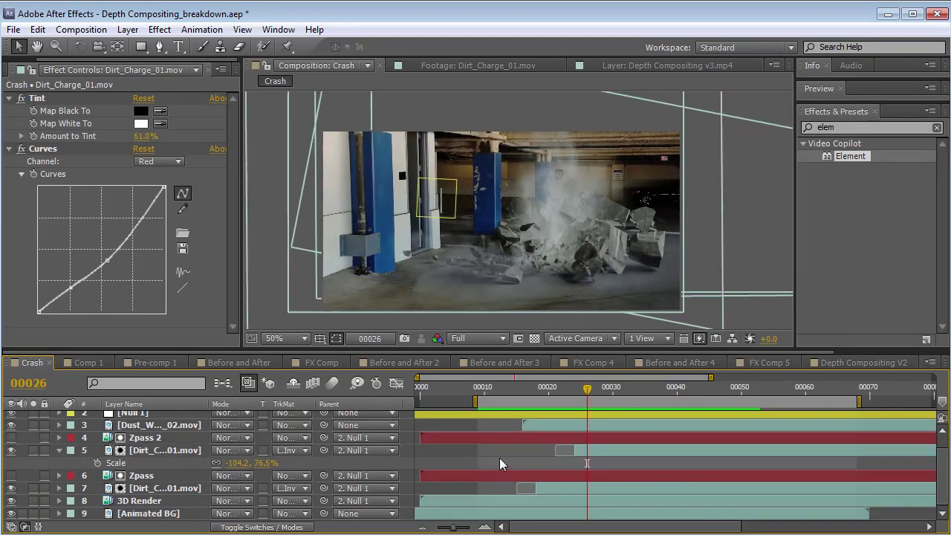
scroll(870, 364, "down", 2)
Open the Element 3D composition, orbit the camera around the rocks and compare the view with the second Element layer shown and hidden.
left_click(888, 363)
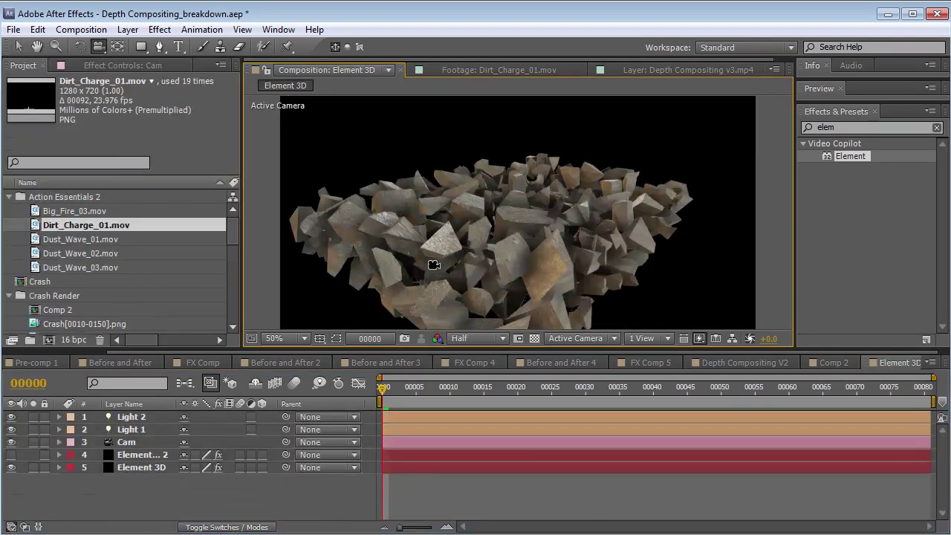
left_click_drag(431, 266, 510, 267)
left_click(11, 455)
left_click(11, 455)
left_click(11, 455)
left_click(11, 455)
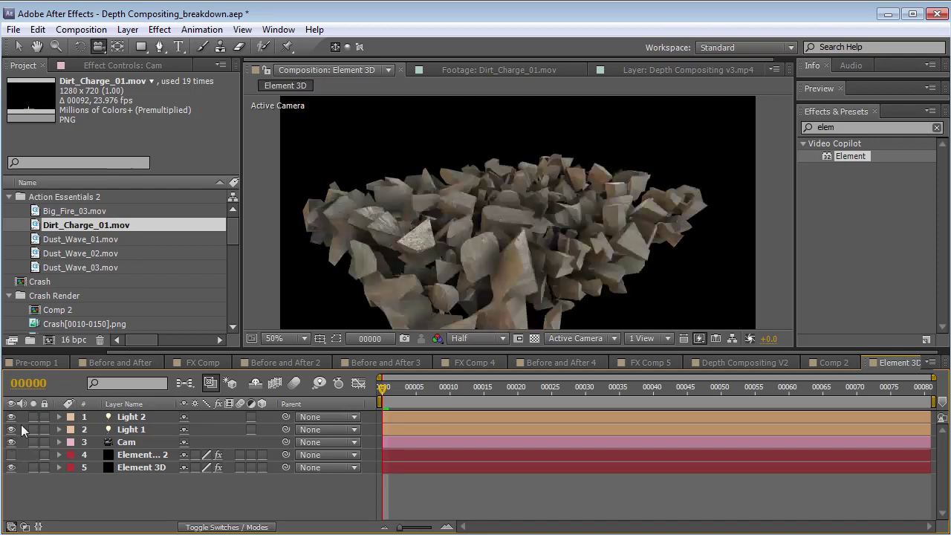
Add Big_Fire_03.mov as the top layer of the Element 3D composition and scale it to 169%.
left_click_drag(67, 211, 510, 215)
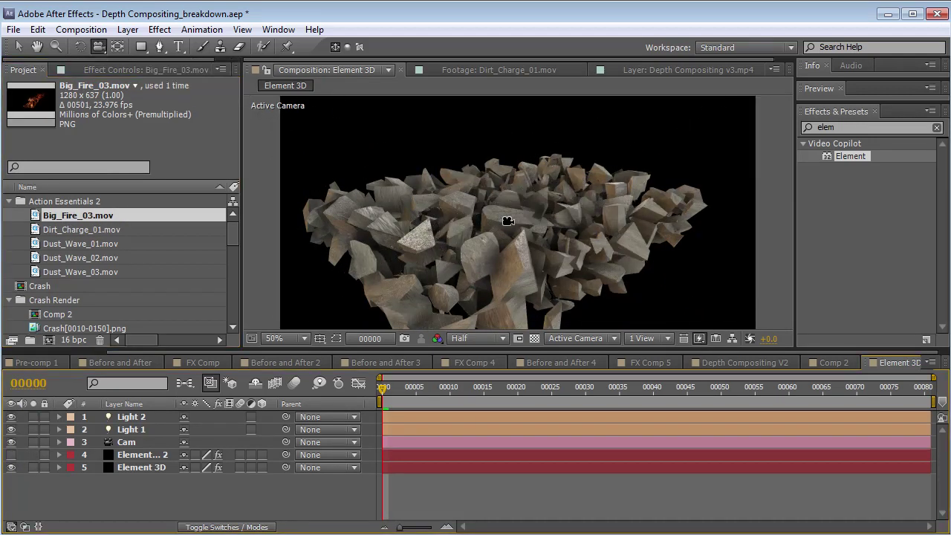
key("s")
left_click_drag(216, 431, 268, 430)
key("v")
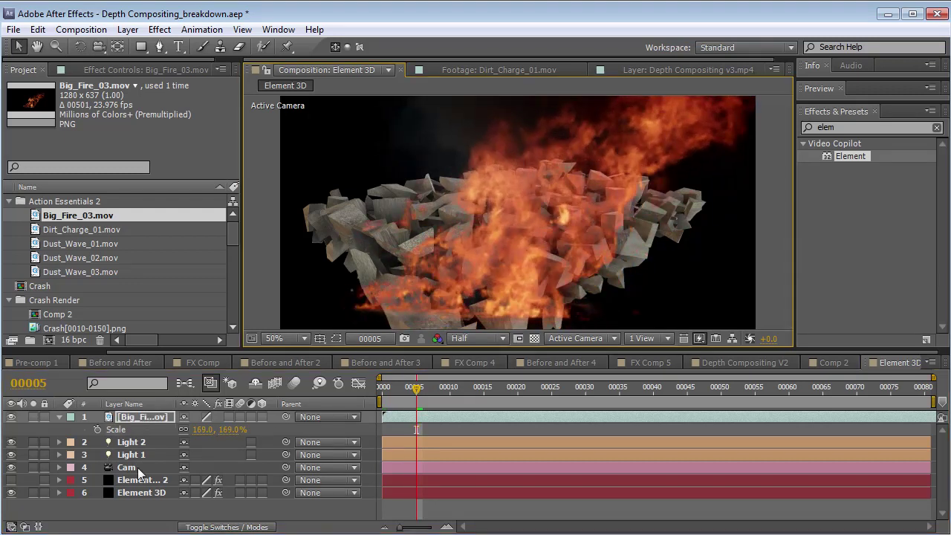
Place the second Element 3D layer above the Big_Fire_03.mov layer and rename it Z.
left_click(137, 480)
left_click_drag(131, 435, 136, 423)
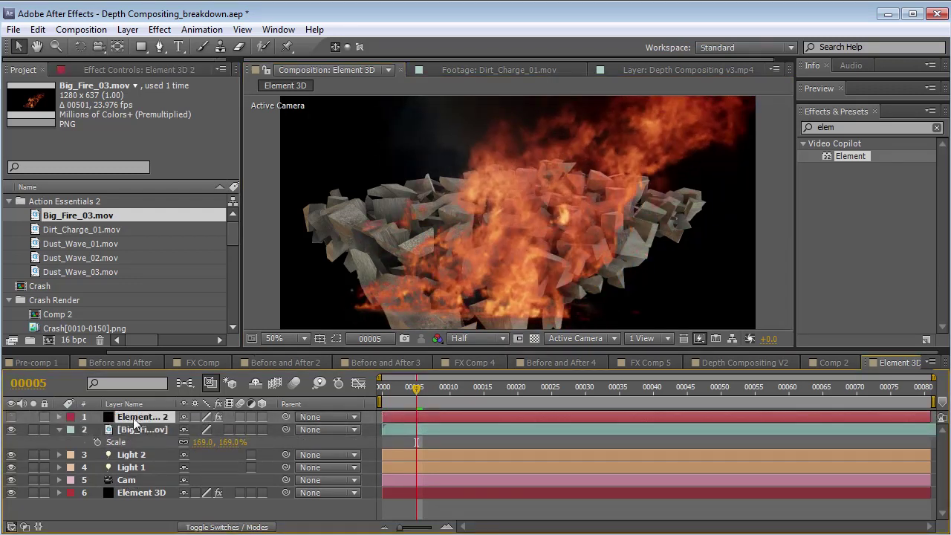
key("Return")
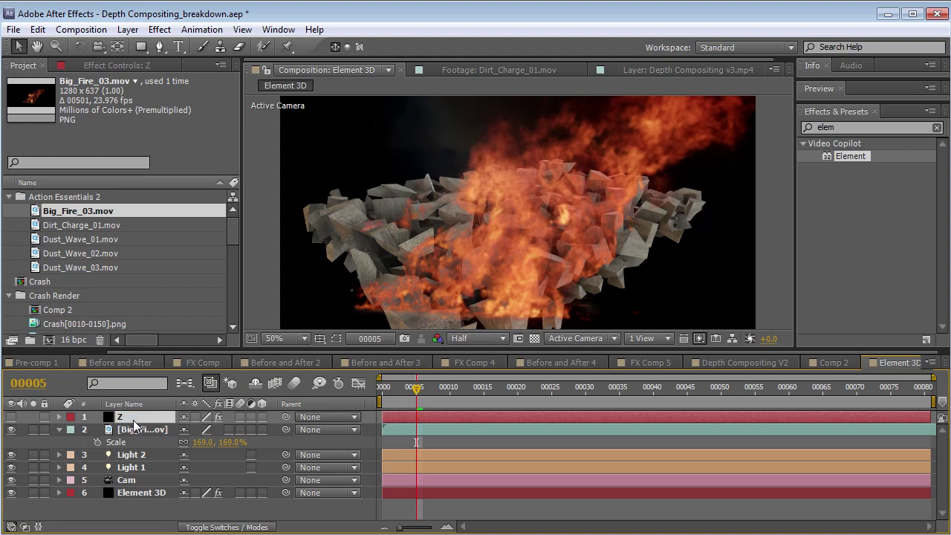
Apply an Exposure effect to the Z layer.
left_click(159, 29)
mouse_move(208, 166)
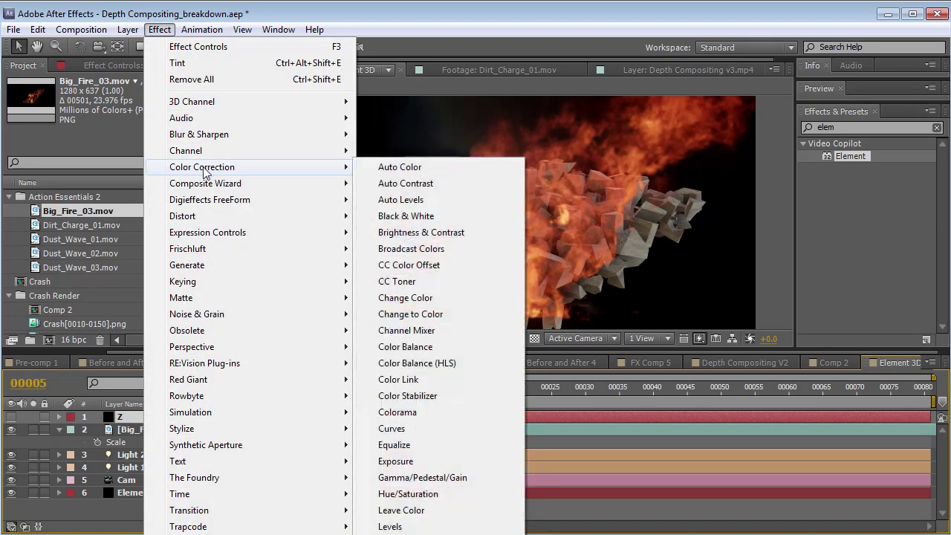
left_click(395, 461)
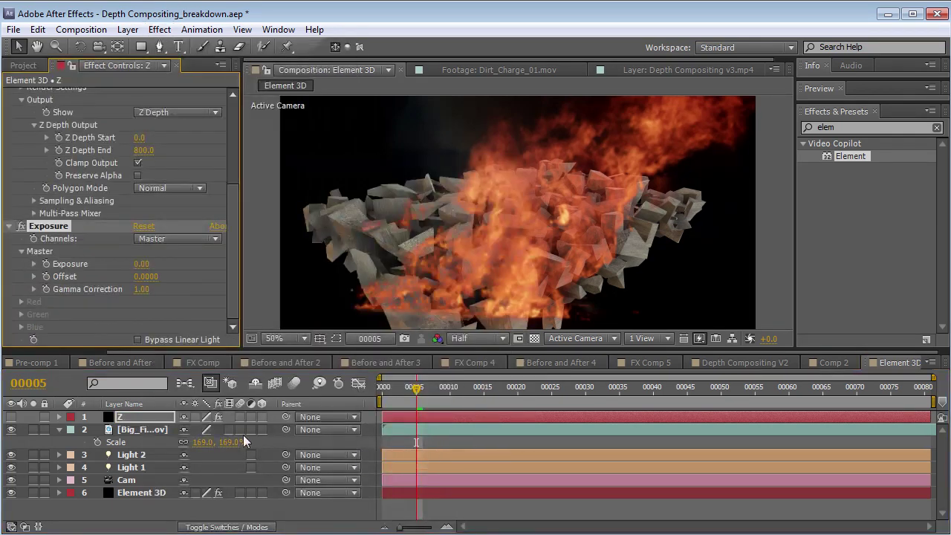
Solo the Z layer with its Exposure effect switched off, and set Z Depth Start to 500 and Z Depth End to 520.
scroll(230, 244, "up", 1)
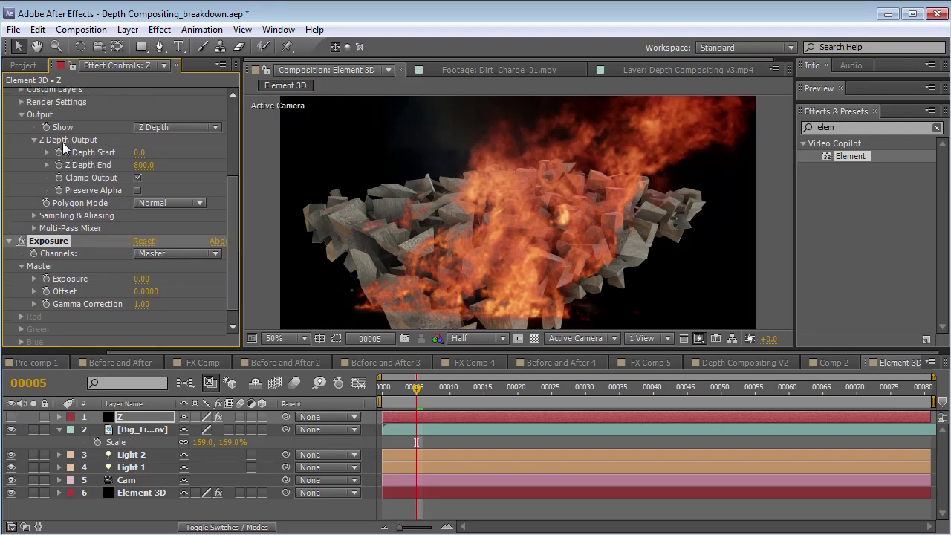
left_click(139, 165)
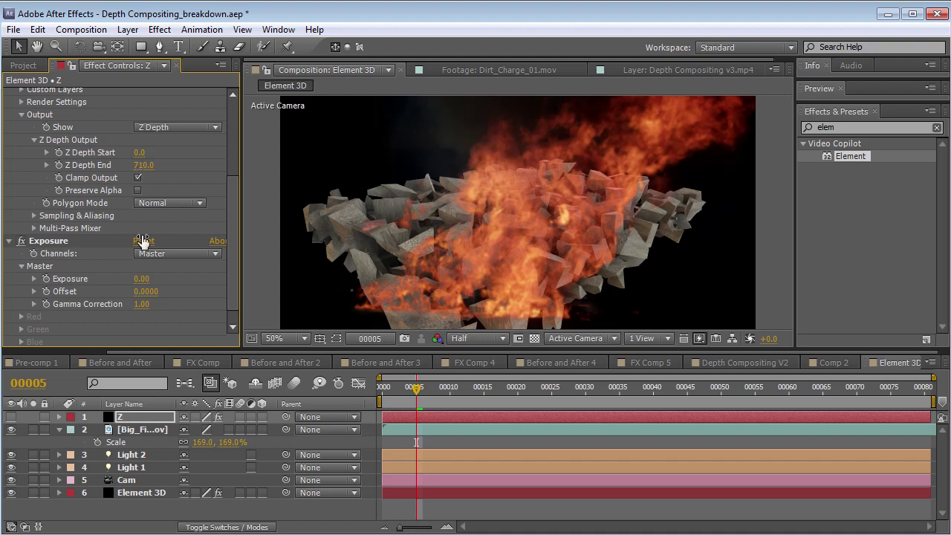
scroll(212, 252, "down", 1)
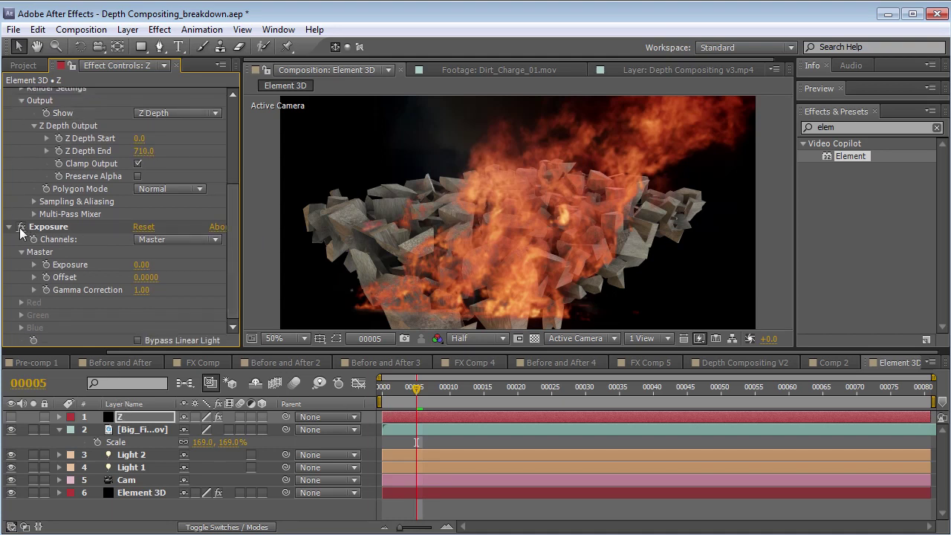
left_click(11, 417)
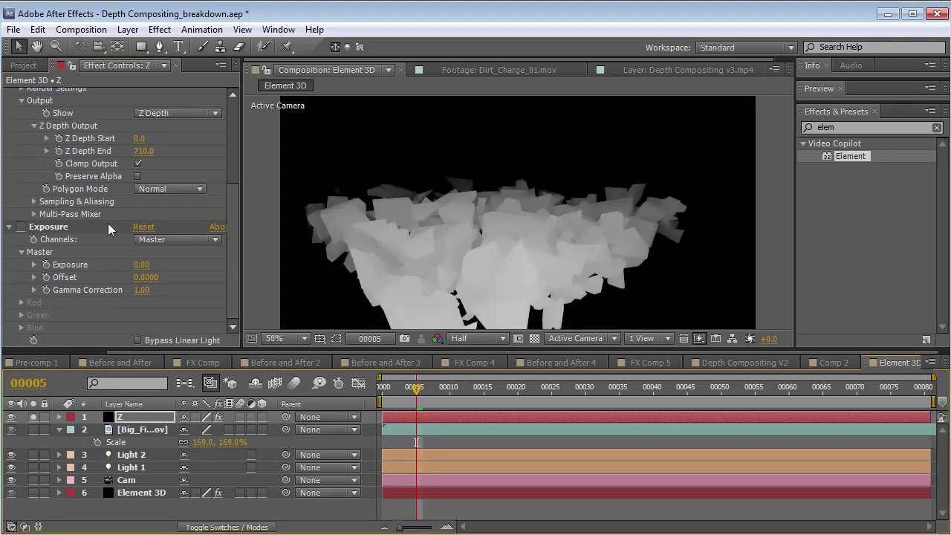
left_click_drag(141, 159, 171, 134)
left_click(168, 113)
left_click(185, 112)
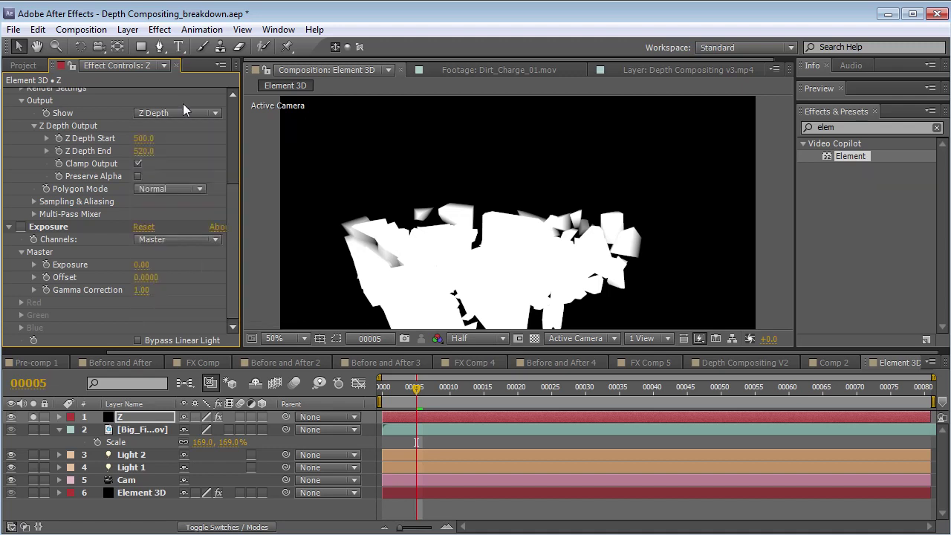
Turn off the Z layer's solo and set the Big_Fire_03.mov layer's track matte to Luma Inverted using the Z layer.
left_click(97, 434)
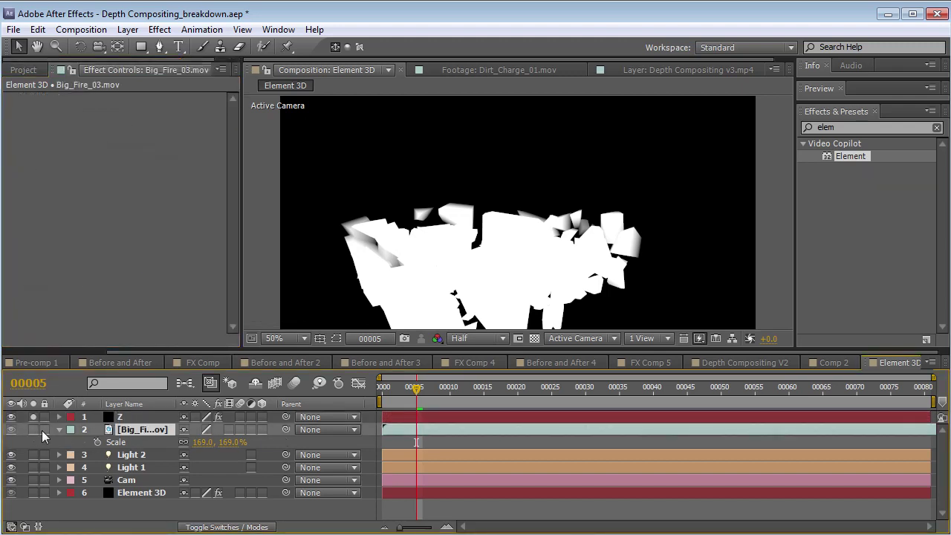
left_click(32, 420)
left_click(32, 427)
key("F4")
left_click(265, 431)
left_click(314, 514)
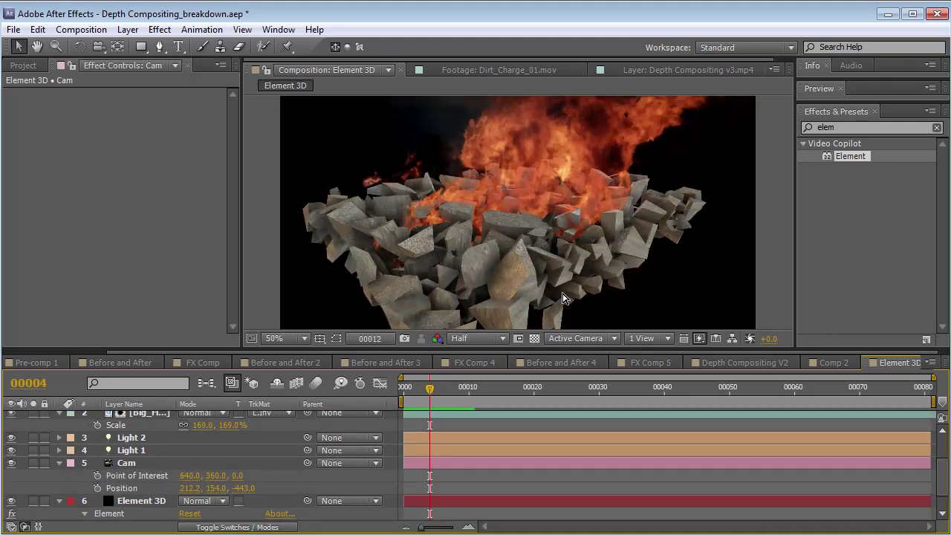
Set the Z layer's Z Depth Start to 420 with Z Depth End at 520, and preview the fire among the rocks from frame 0.
key("space")
left_click_drag(433, 389, 371, 415)
scroll(371, 414, "up", 3)
left_click(144, 431)
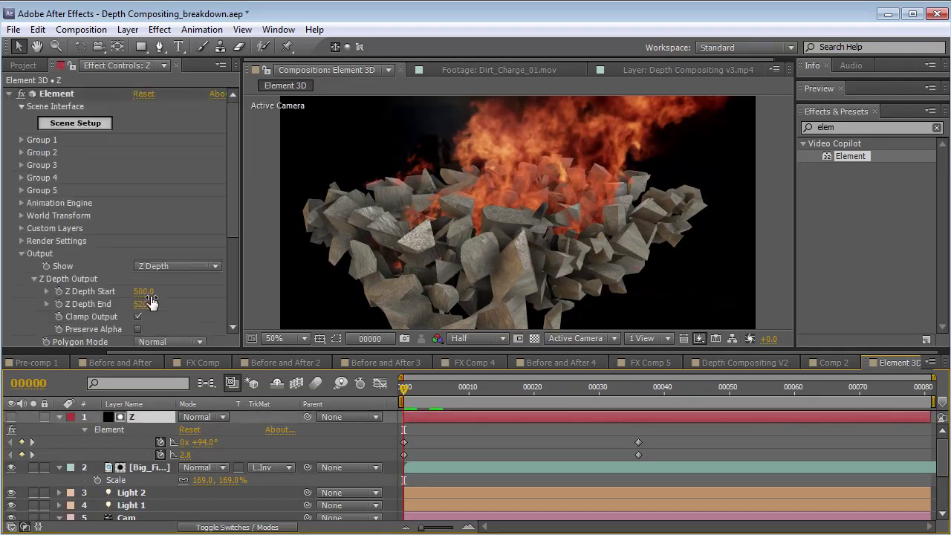
mouse_move(142, 294)
left_mouse_down()
mouse_move(143, 305)
mouse_move(131, 305)
left_mouse_up()
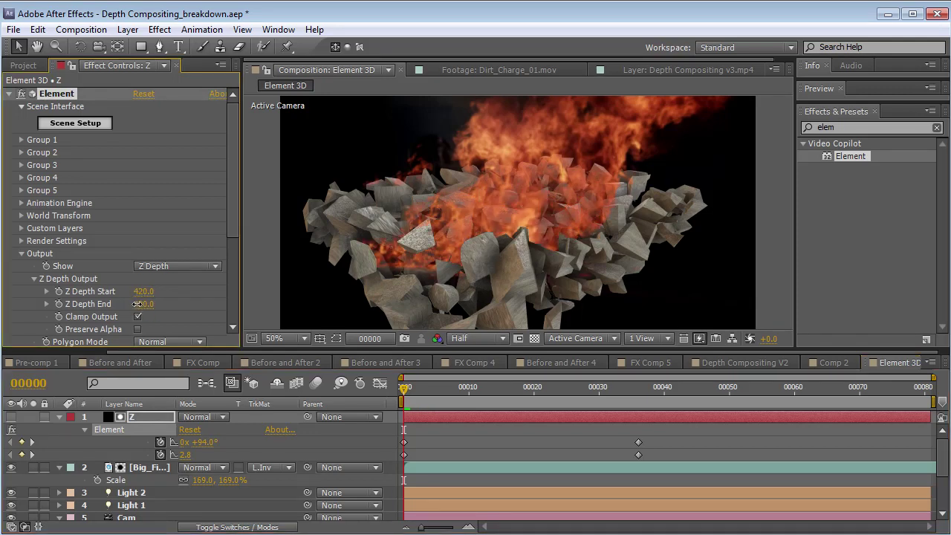
key("KP_0")
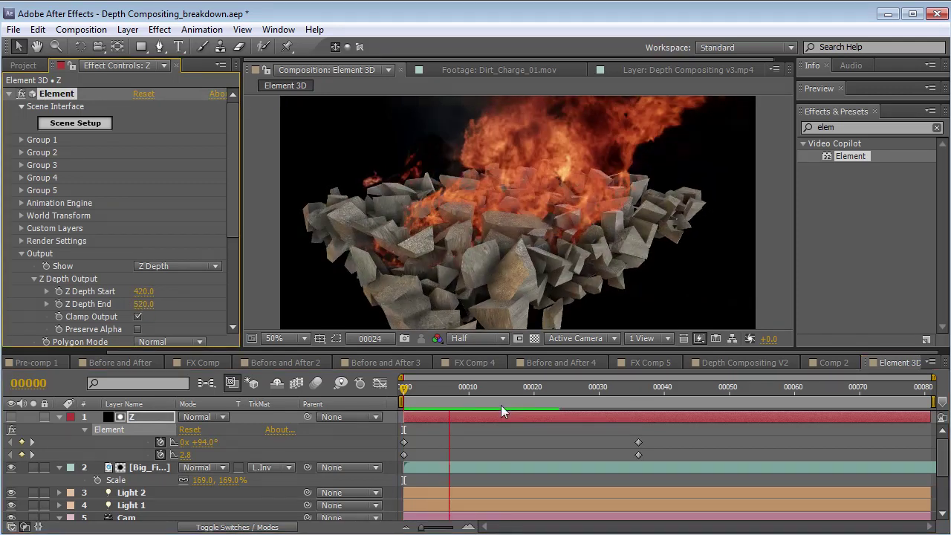